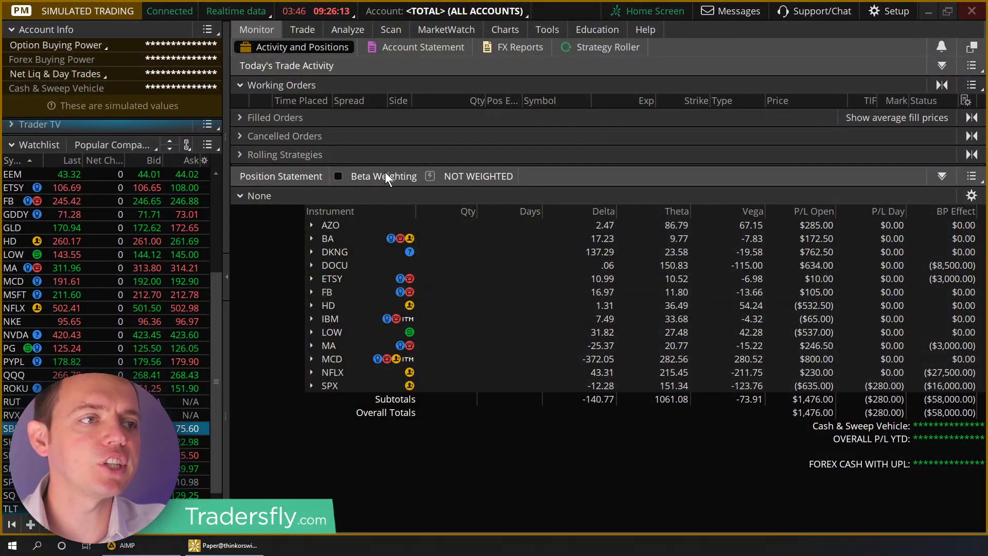
Load the LULU (Lululemon Athletica) symbol on the Trade page
left_click(352, 28)
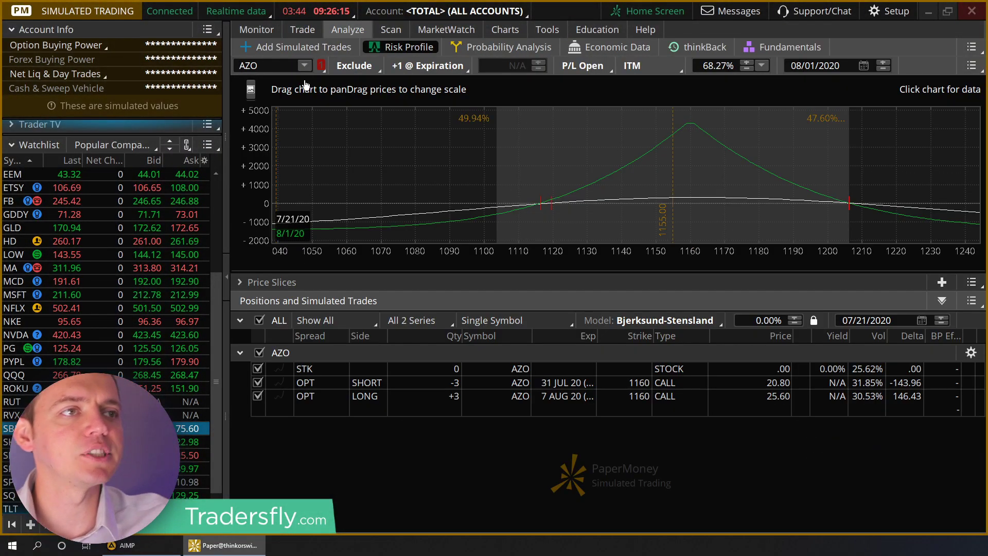
left_click(299, 30)
left_click(273, 64)
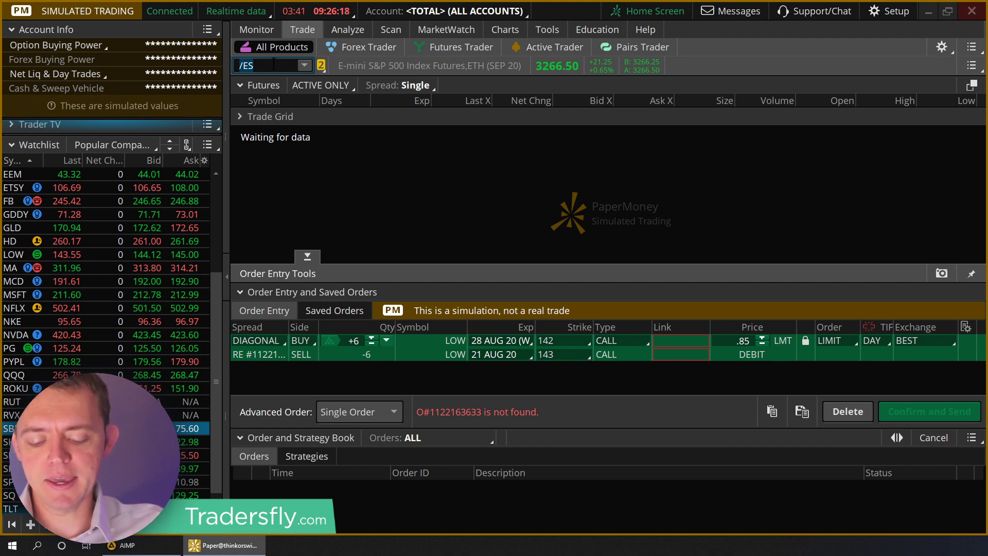
type("L")
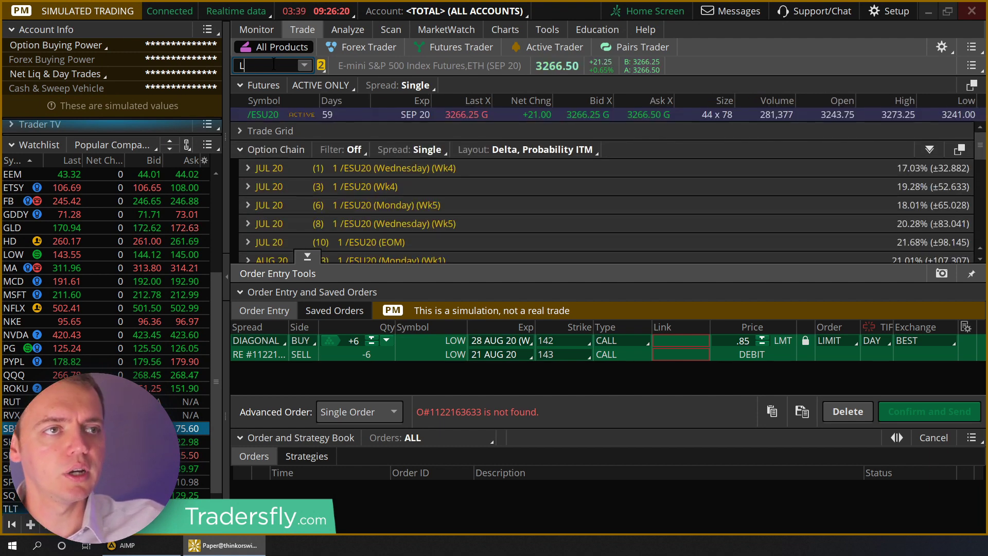
type("UL")
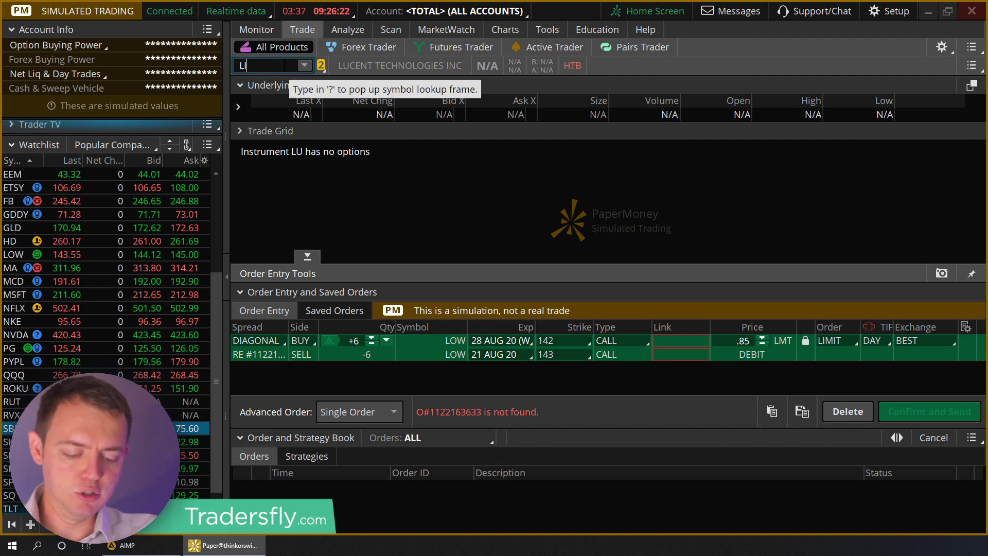
type("IL")
key("BackSpace")
key("BackSpace")
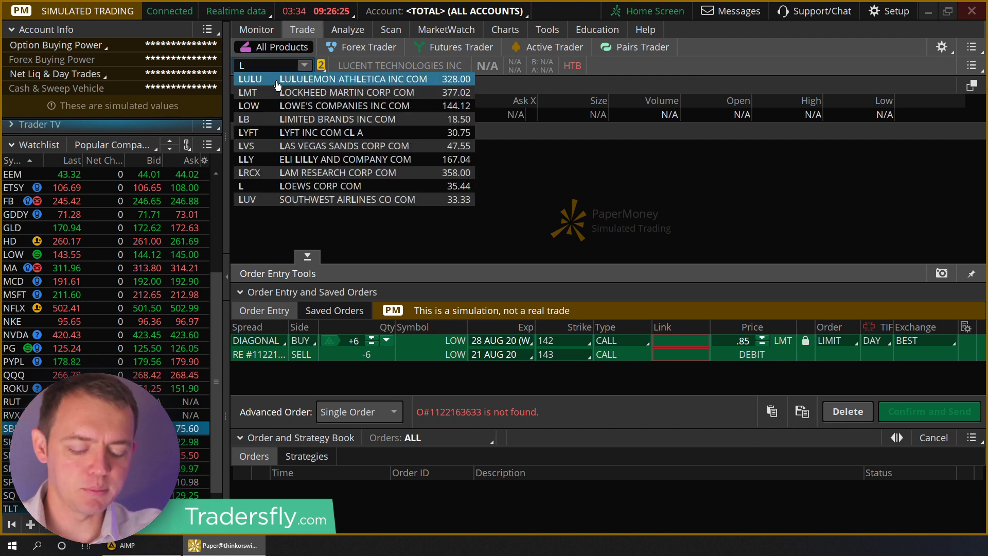
left_click(286, 81)
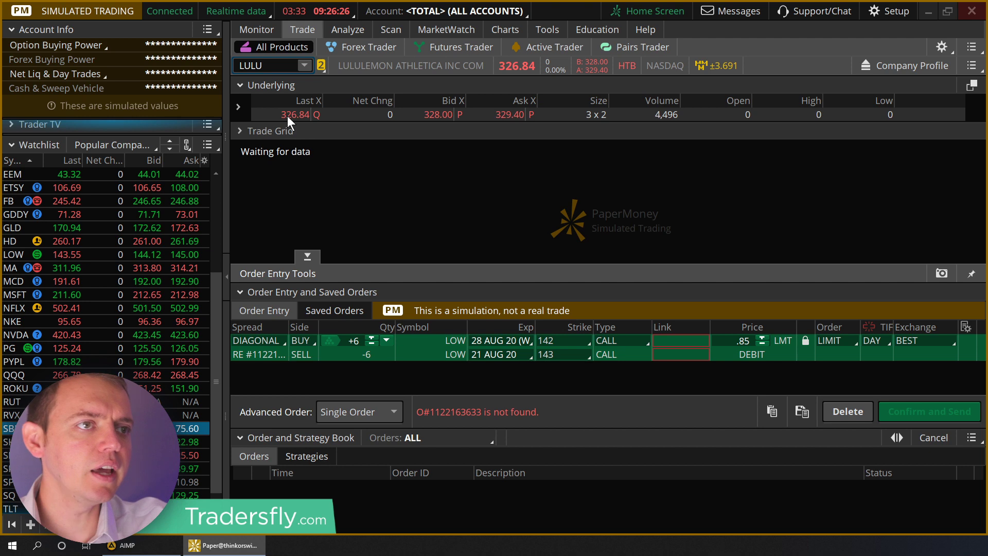
Create a buy order for LULU stock and send it to the risk profile for analysis
right_click(289, 117)
left_click(316, 135)
right_click(526, 343)
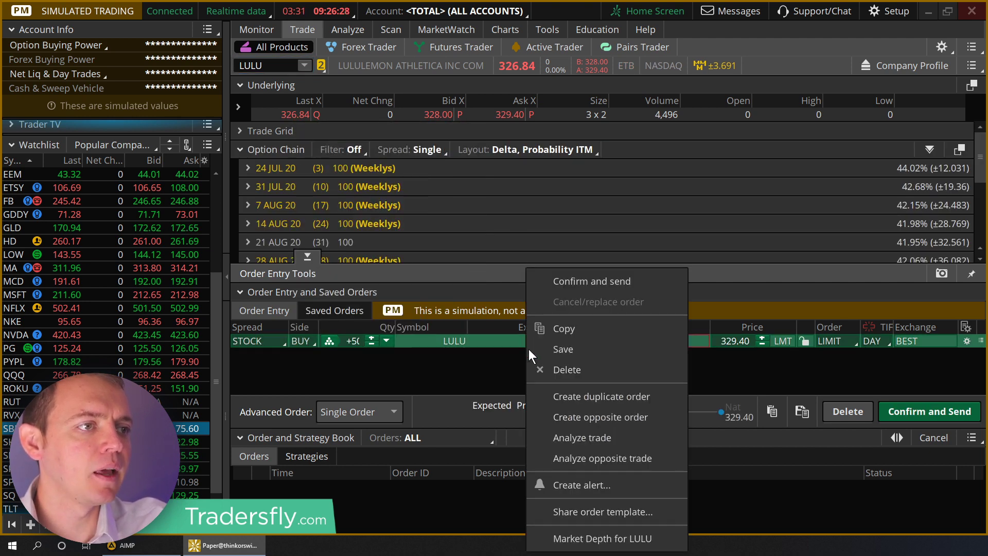
left_click(565, 440)
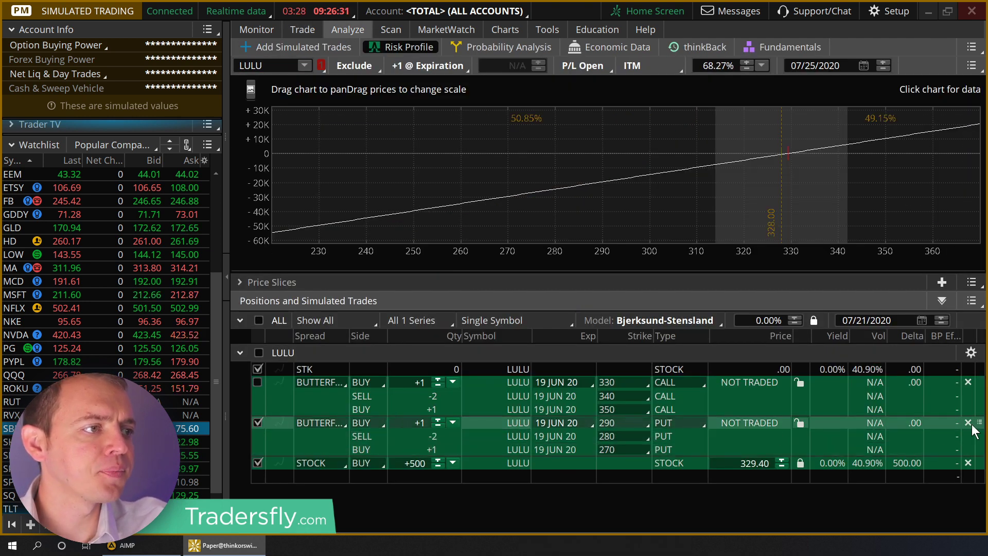
Delete the simulated stock trade and both butterfly trades from the LULU positions
left_click(969, 424)
left_click(969, 423)
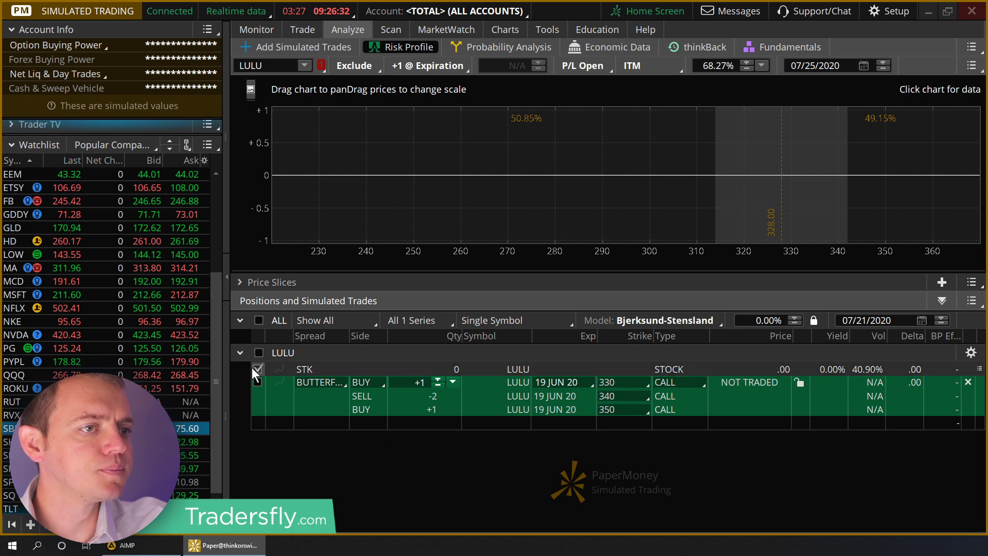
left_click(969, 382)
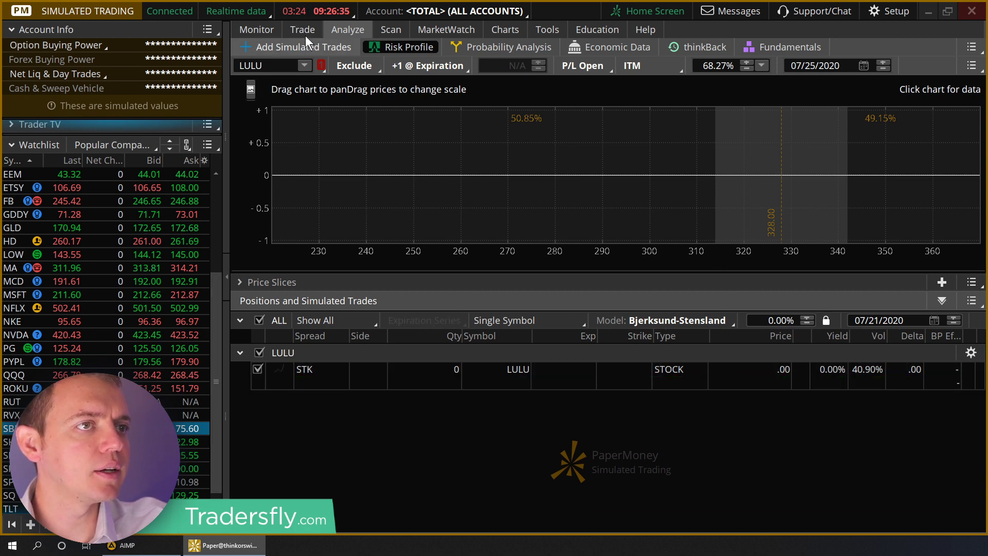
Return to the LULU trade page and collapse the order entry tools to show the full option chain
left_click(302, 31)
right_click(286, 115)
key("Escape")
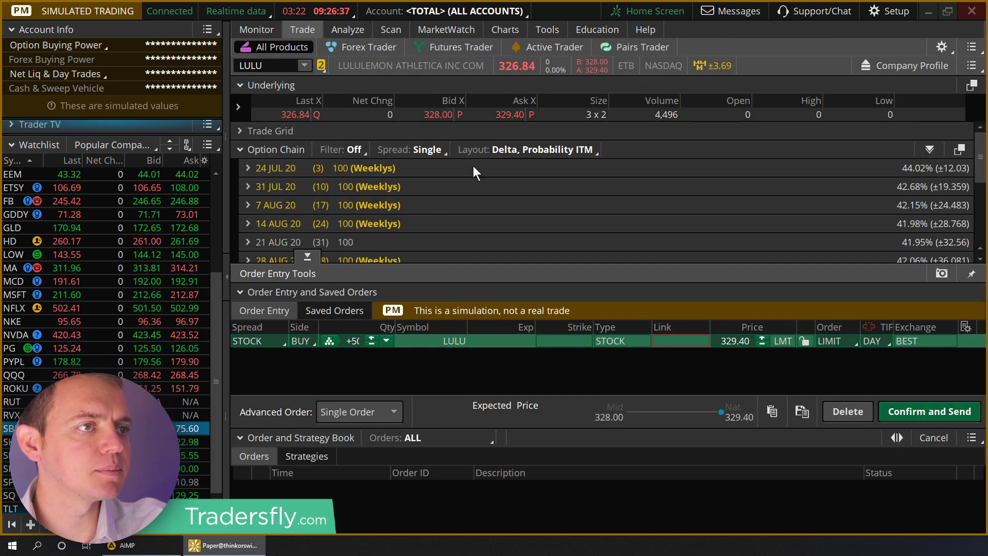
right_click(465, 343)
key("Escape")
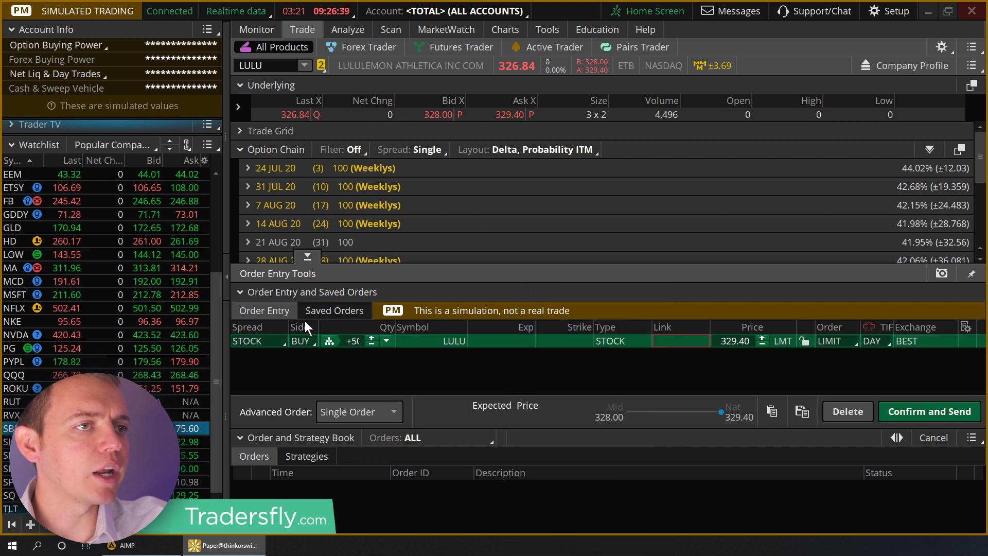
left_click(307, 255)
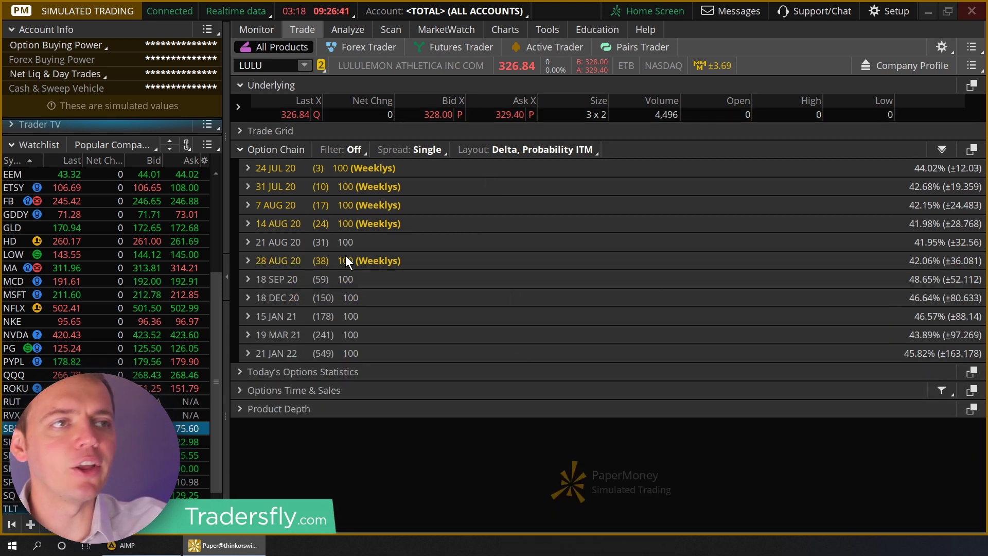
Review the account's activity and positions and the cleared LULU risk profile
left_click(262, 28)
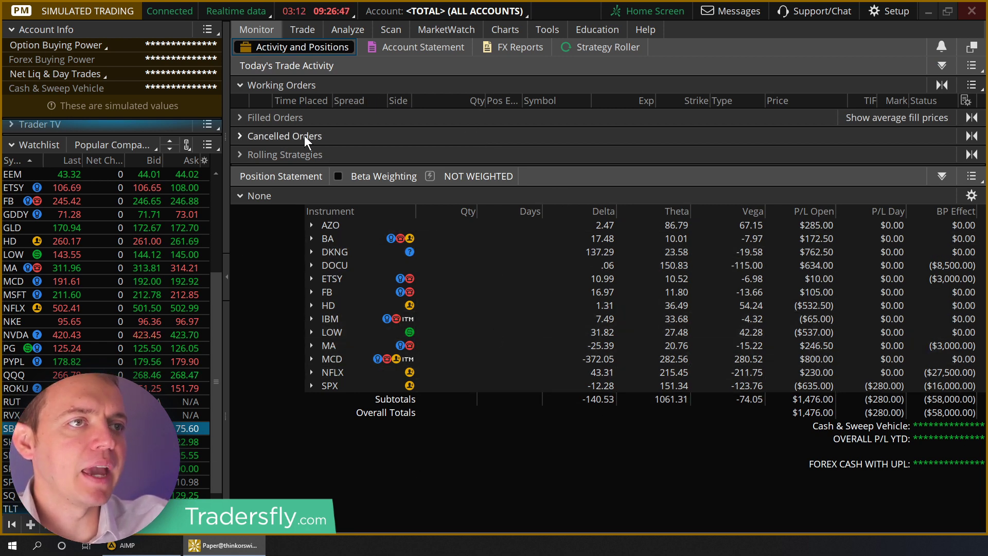
mouse_move(309, 28)
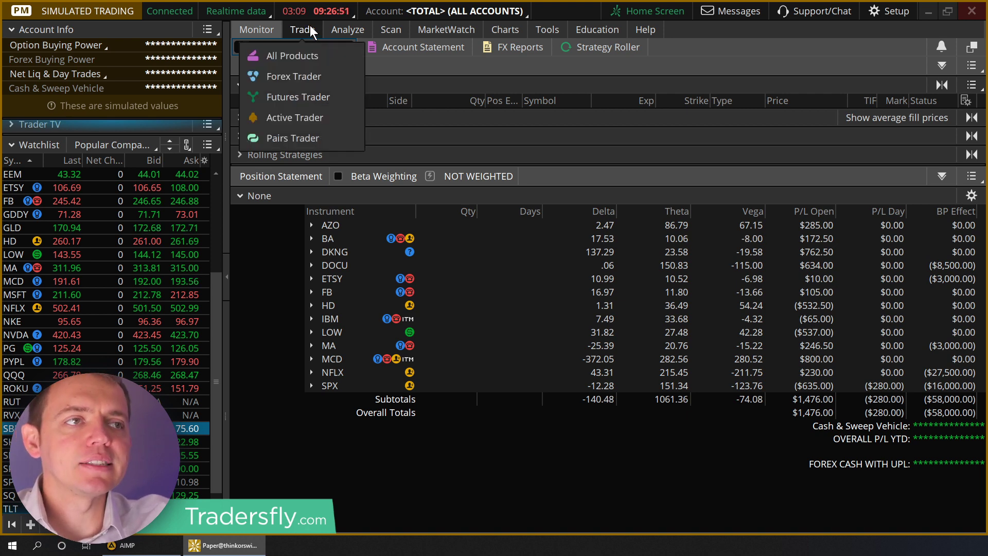
left_click(348, 30)
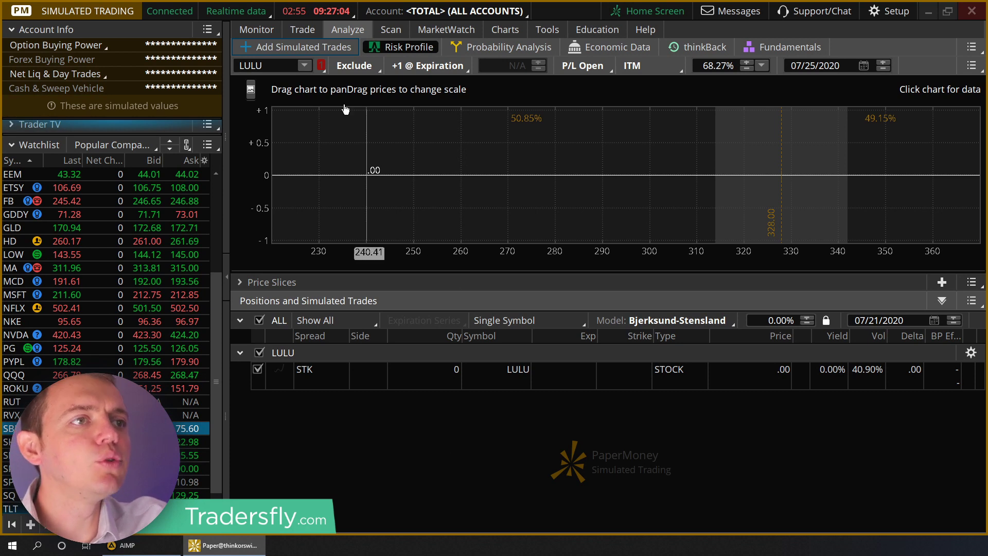
From the Trade page, create a buy order for LULU stock and analyze the trade without sending it
left_click(314, 33)
left_click(314, 33)
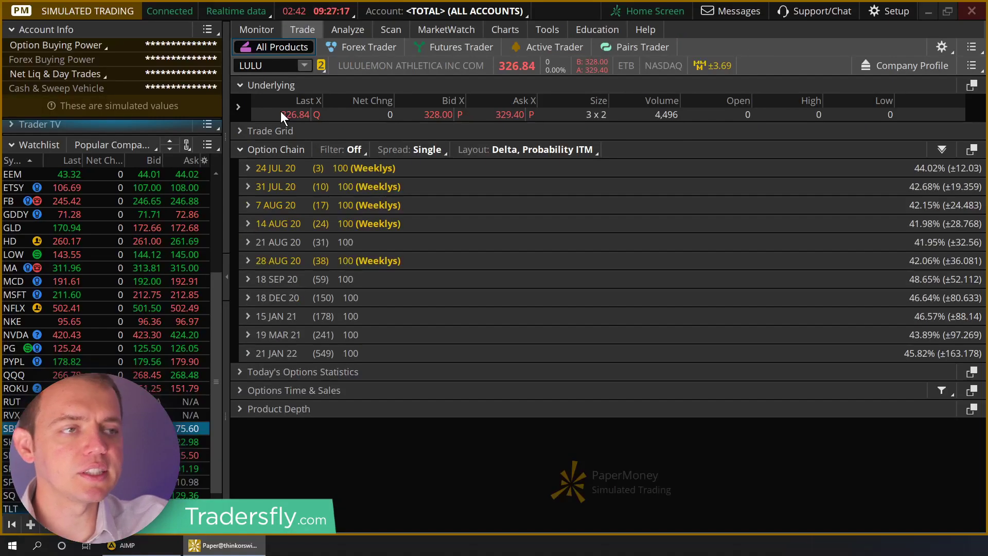
right_click(285, 112)
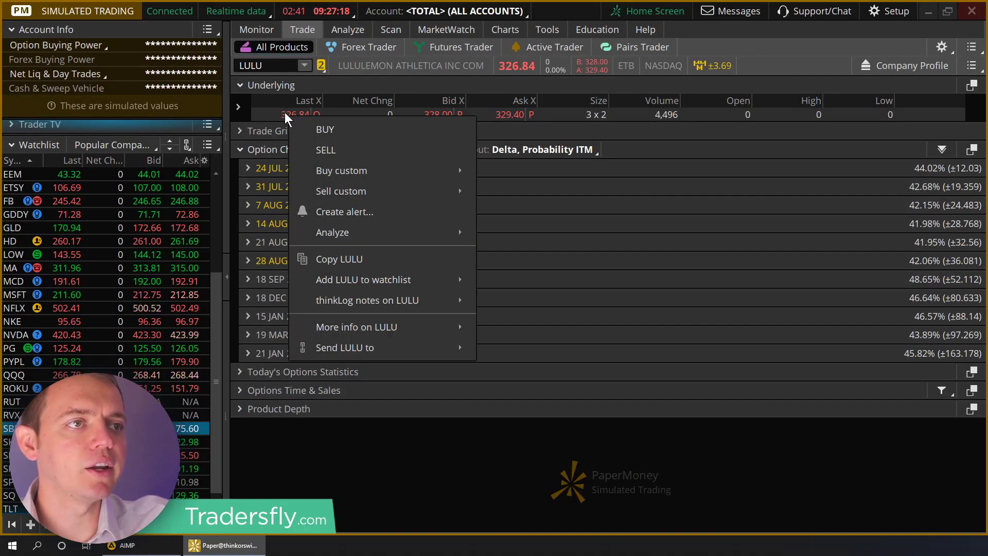
left_click(319, 126)
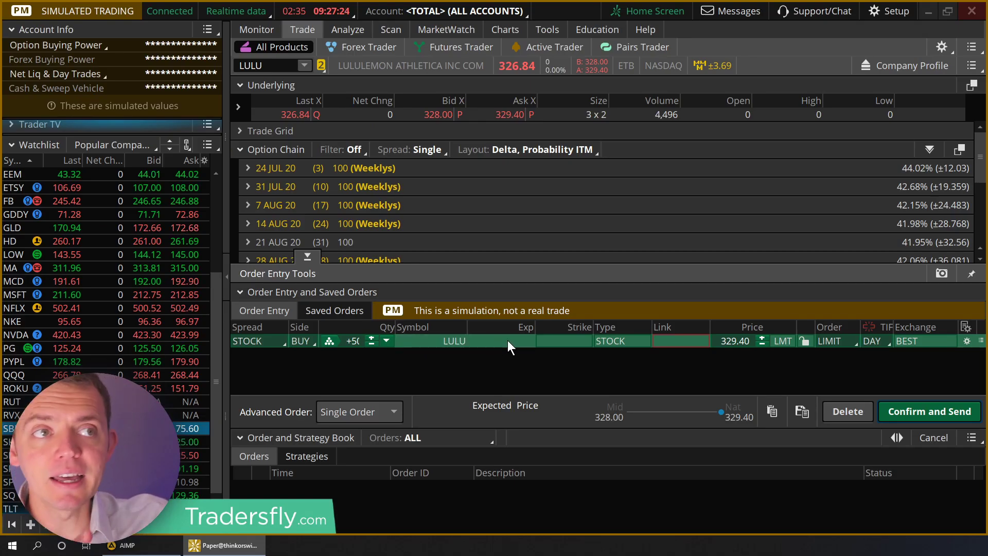
right_click(505, 341)
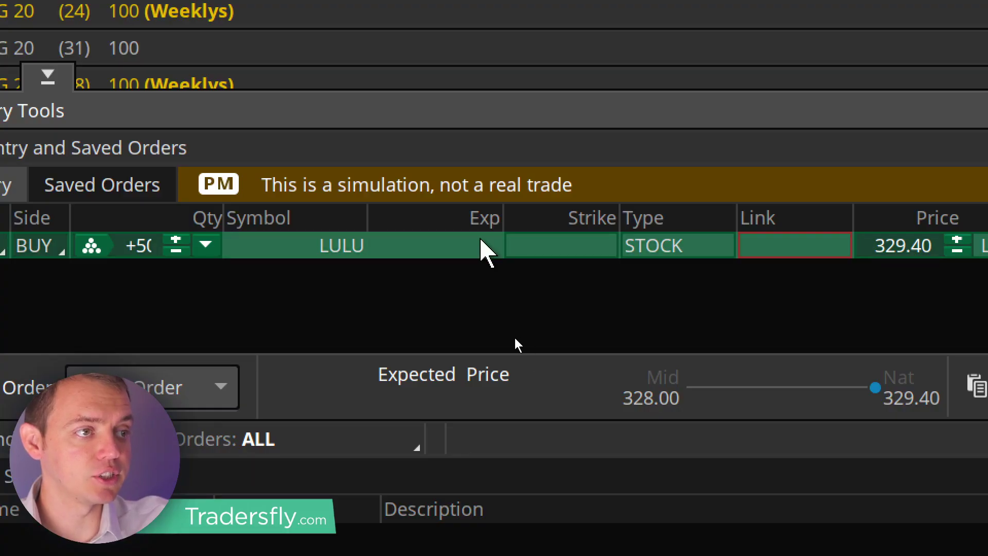
right_click(471, 249)
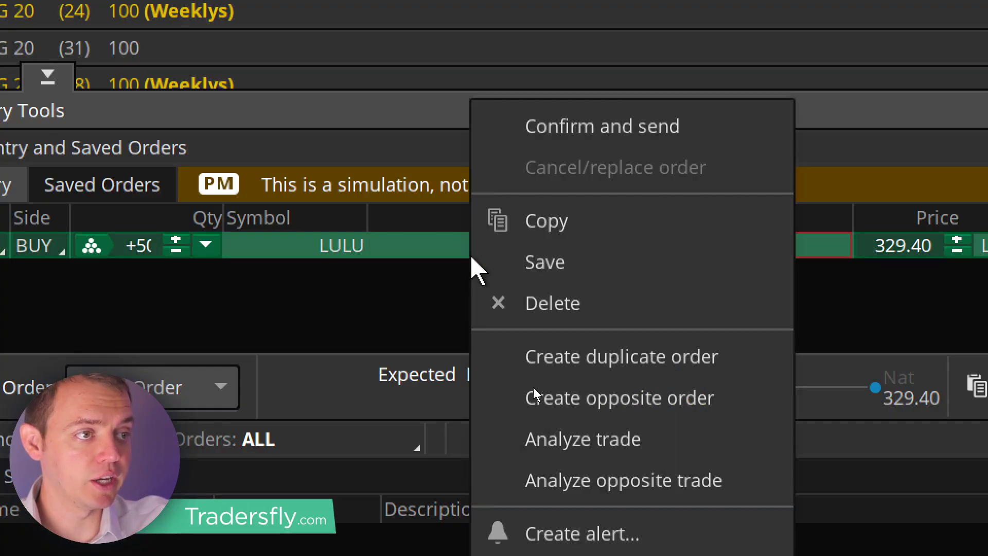
left_click(550, 443)
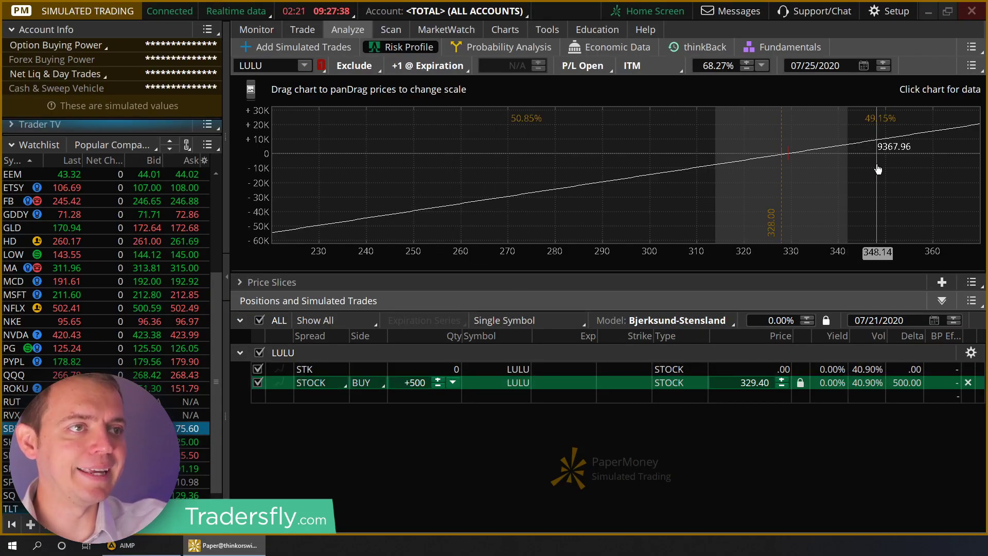
Pan the risk profile chart towards higher prices and move the price slice line to 322.19
left_click_drag(987, 12, 818, 78)
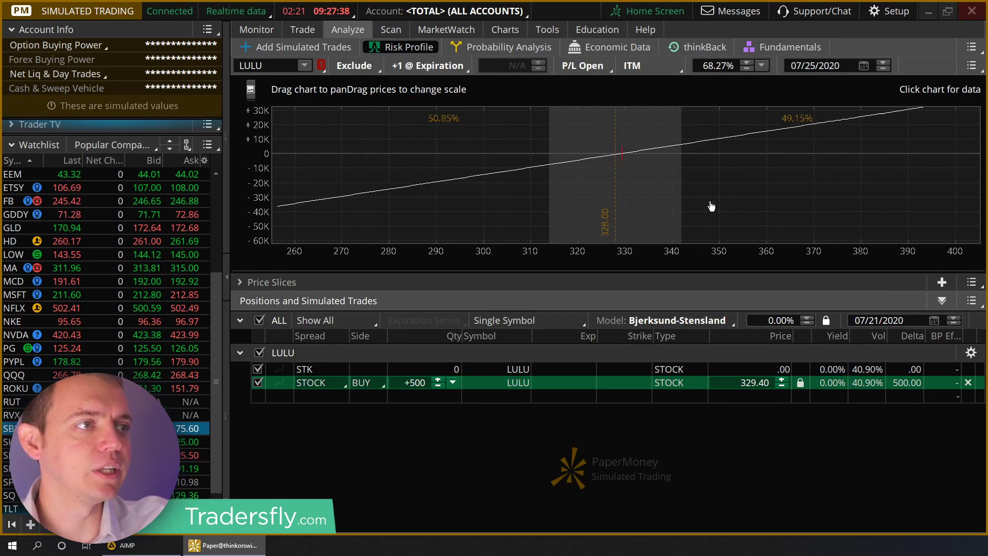
left_click(600, 227)
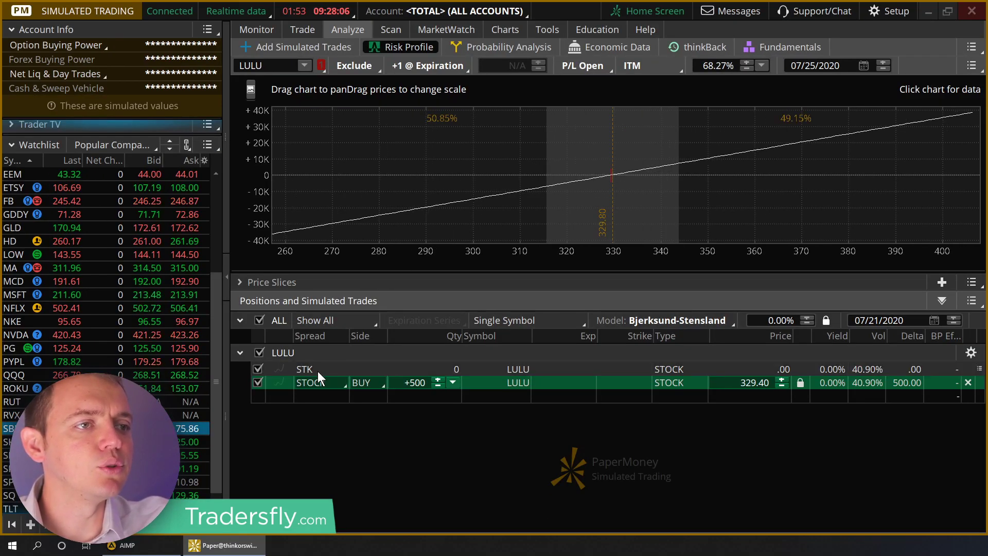
left_click_drag(613, 200, 499, 255)
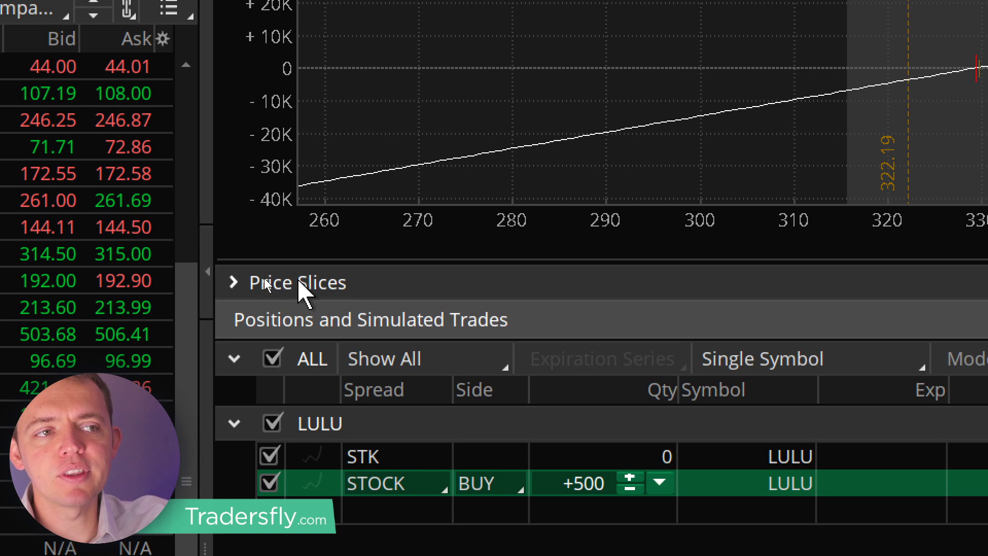
Expand the Price Slices section below the risk profile chart
left_click(234, 282)
left_click(237, 286)
left_click(237, 288)
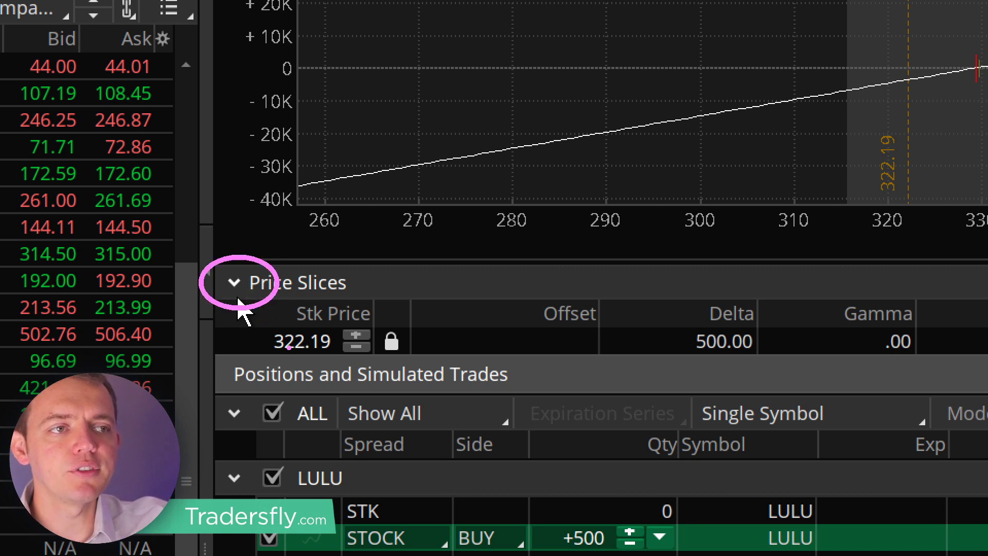
left_click(236, 283)
left_click(243, 285)
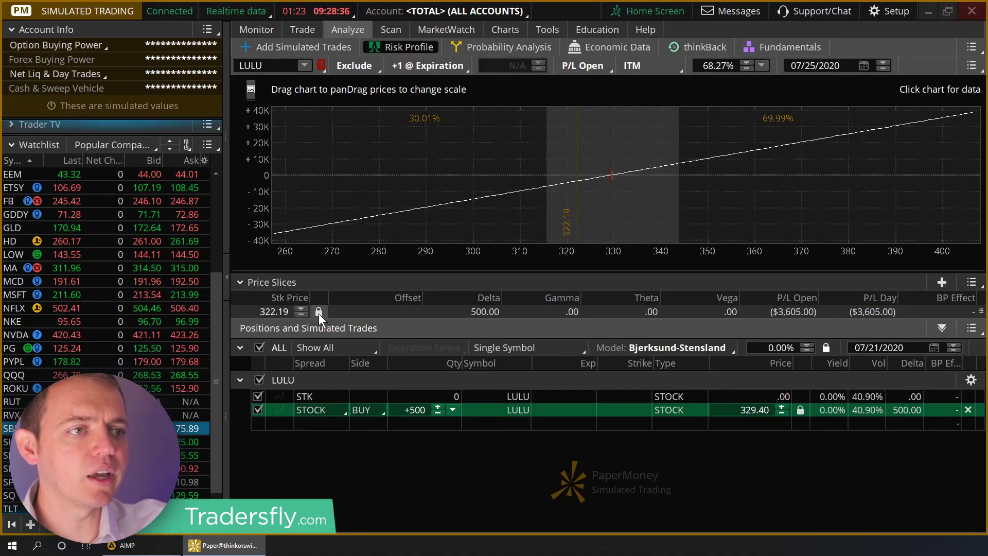
Toggle the price slice's lock and move the slice line on the chart to 341.04
left_click(319, 312)
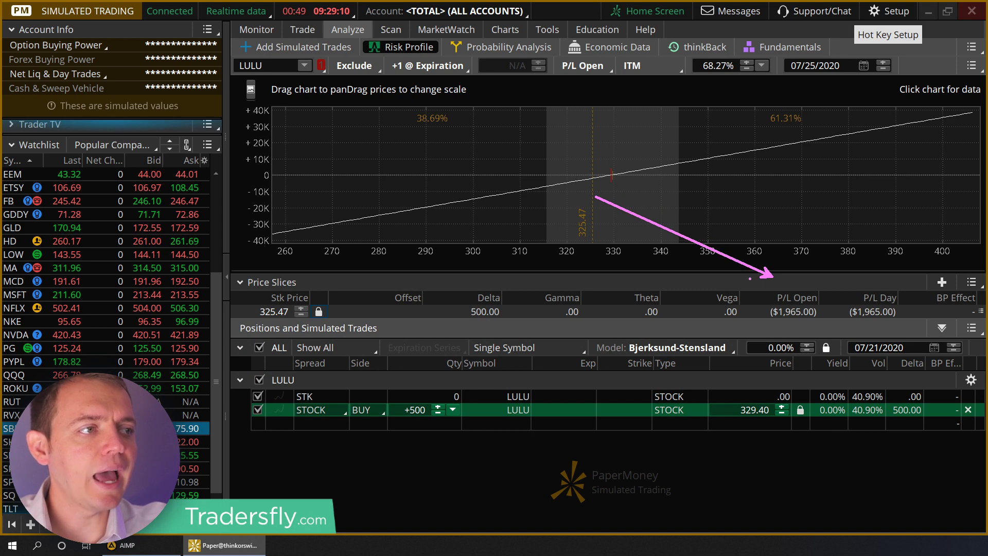
left_click_drag(593, 198, 666, 213)
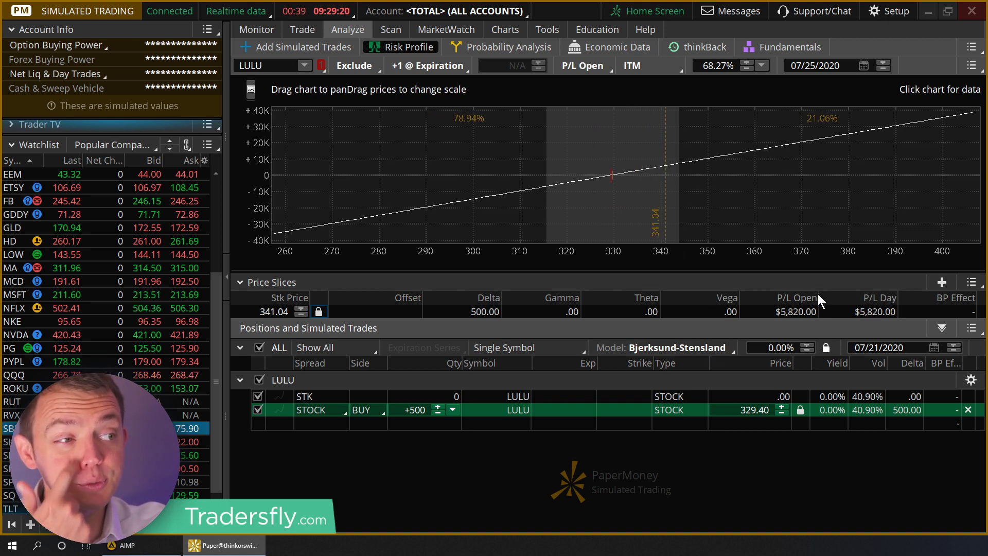
Unlock the slice's stock price so it follows the market and set its offset to +$1
left_click(320, 313)
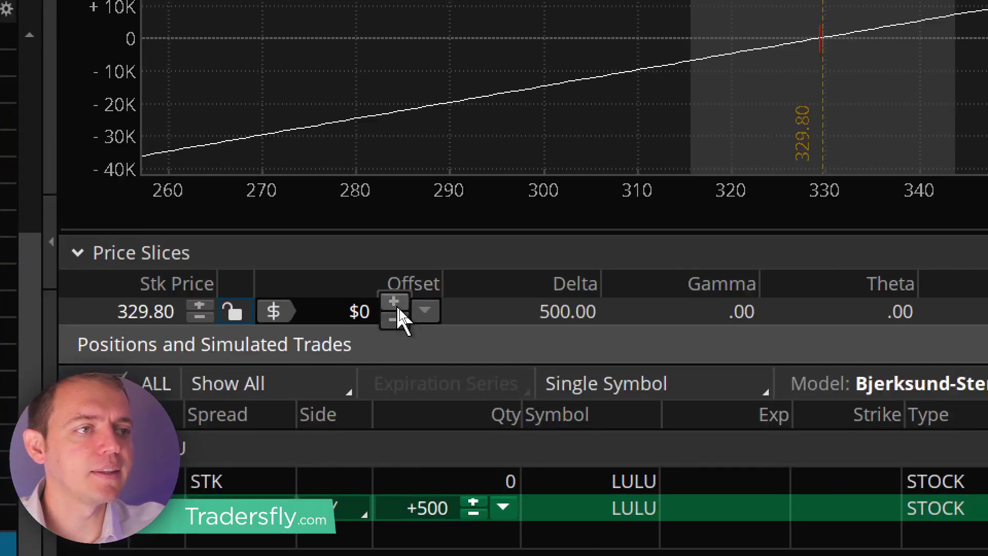
left_click(422, 310)
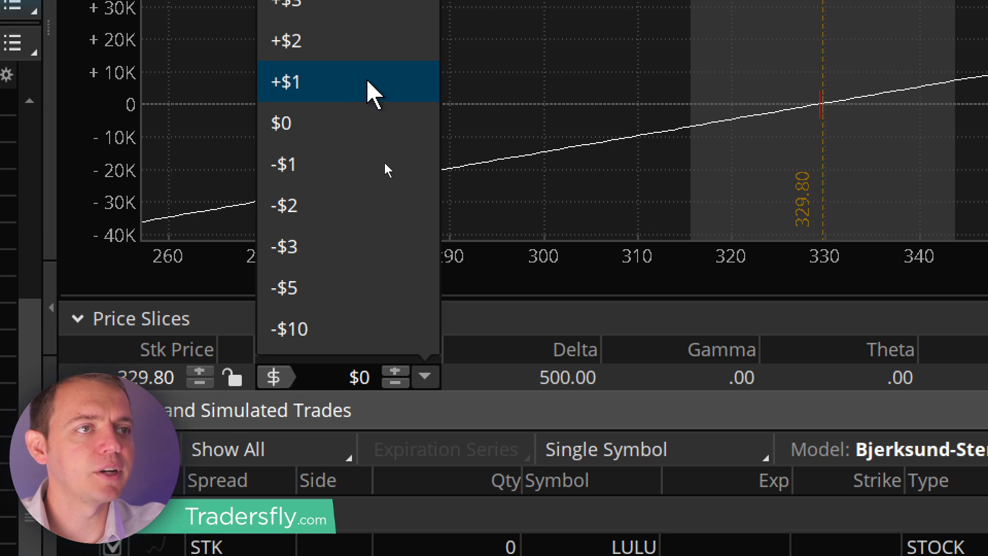
left_click(368, 84)
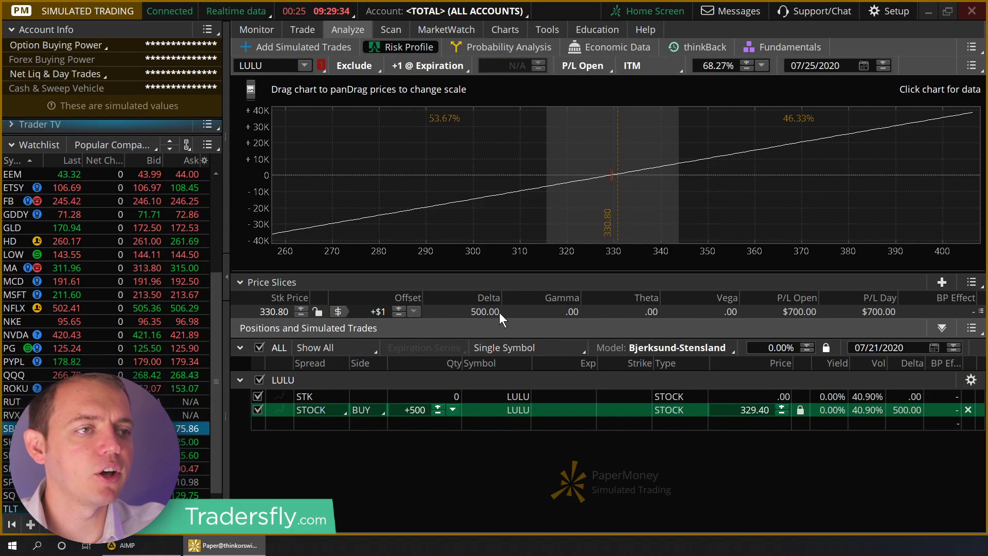
Set the price slice's offset to +$10, and reset it to $0
left_click(48, 376)
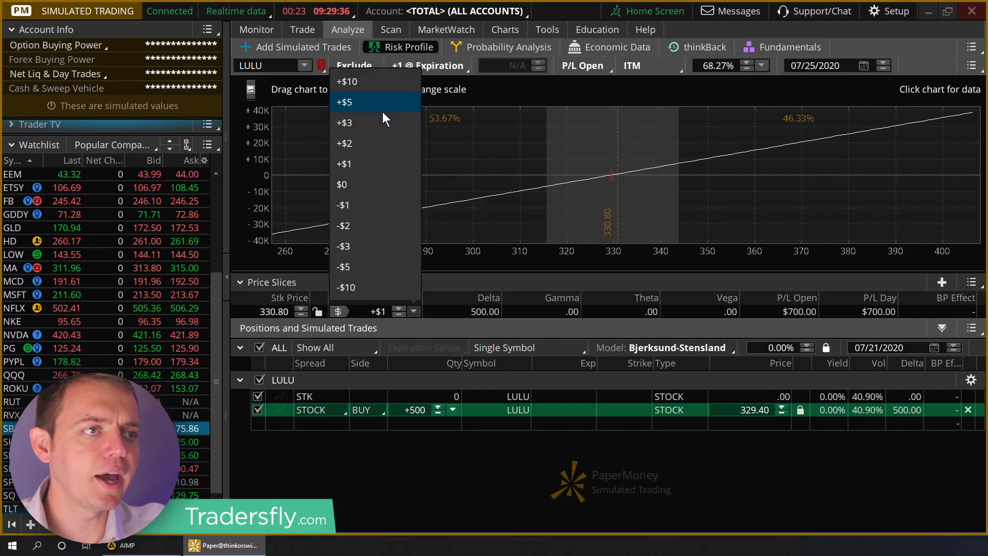
left_click(372, 83)
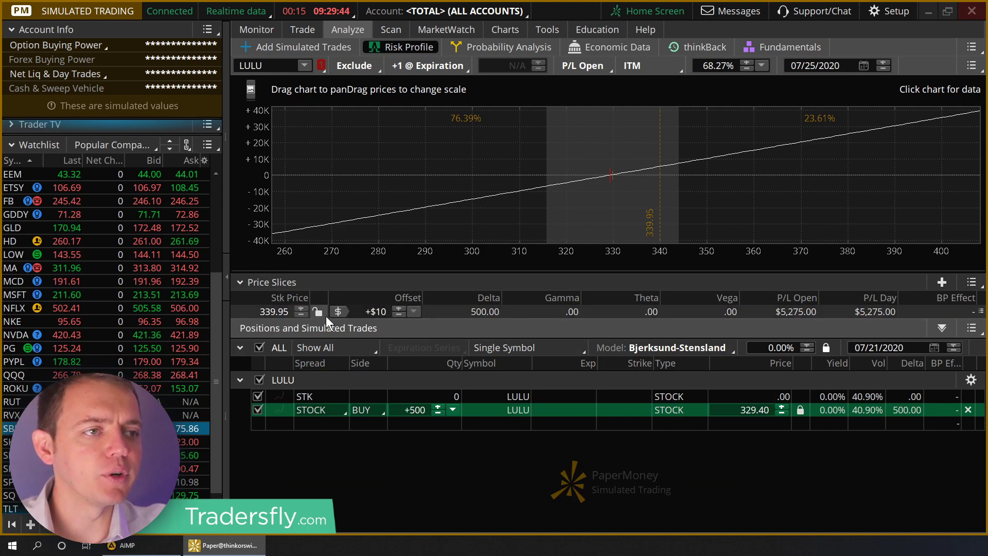
left_click(399, 315)
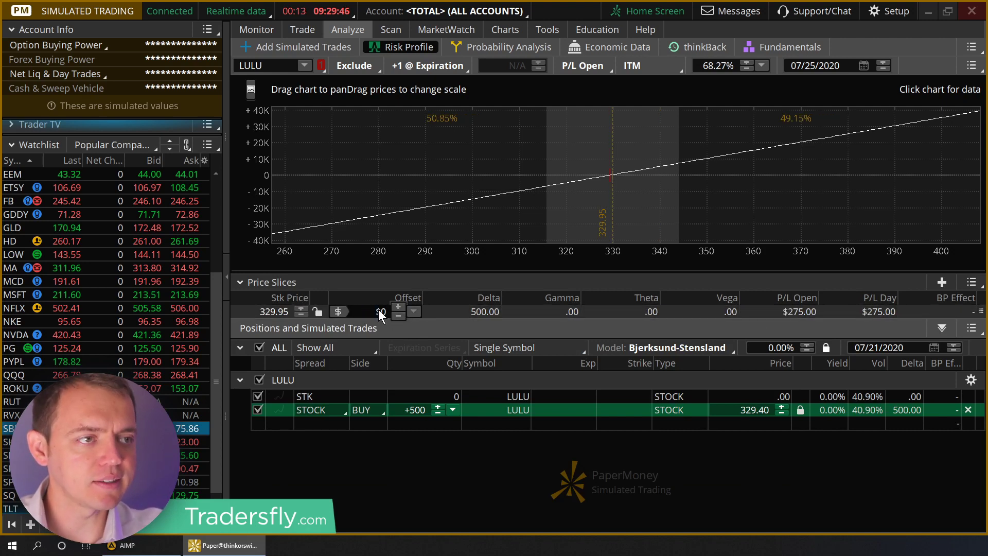
Set the price slice's stock price to 350
left_click(273, 311)
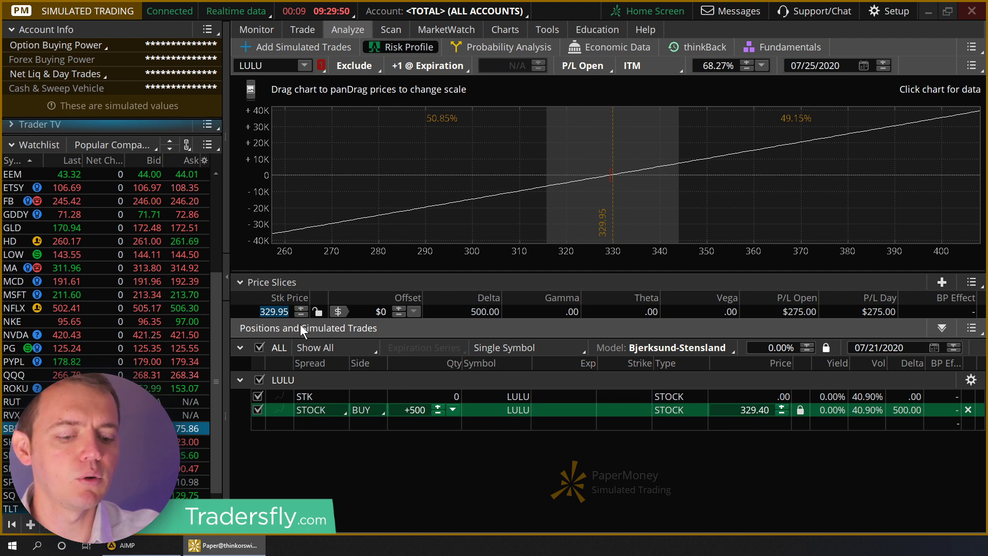
type("2")
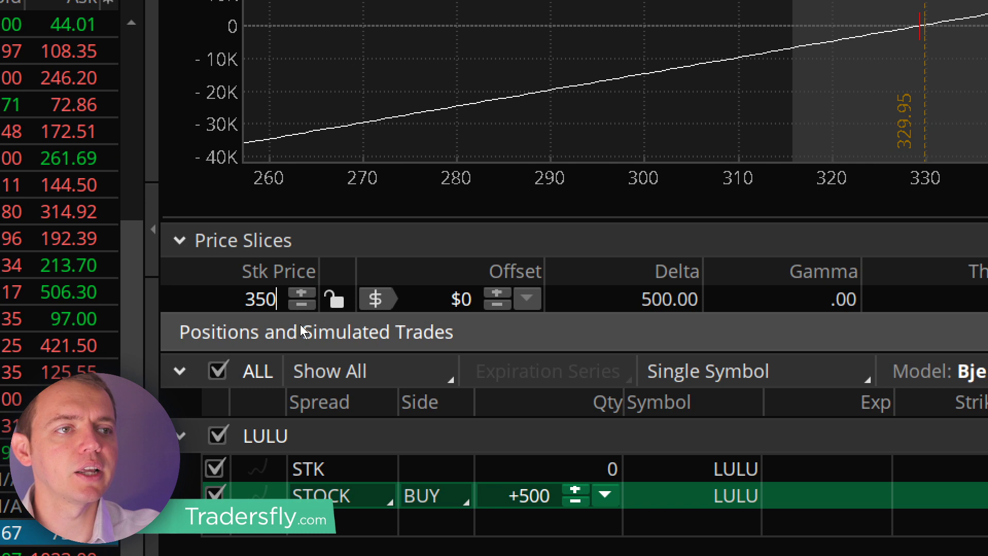
key("Return")
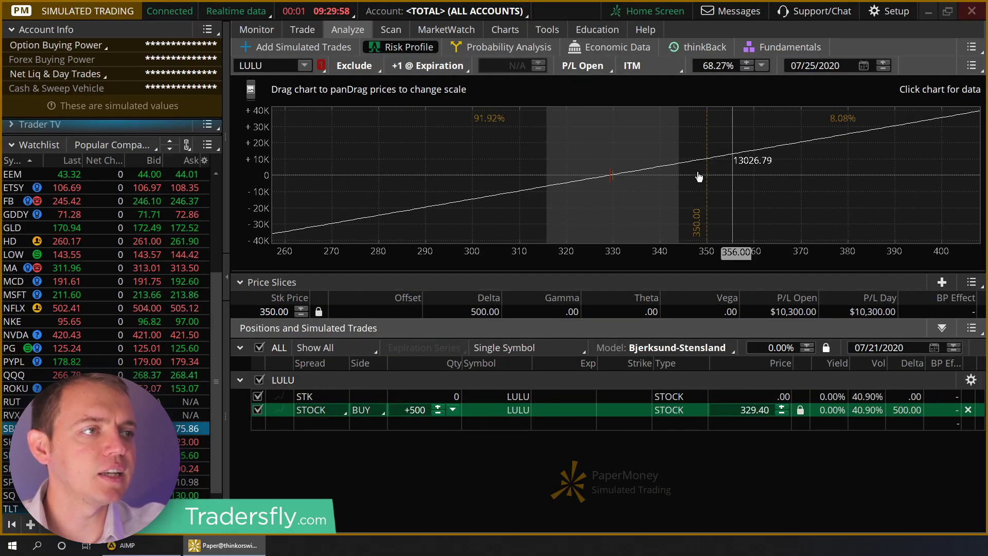
Set the price slice's stock price to 370, and unlock it so it follows the market again
left_click(279, 315)
type("3")
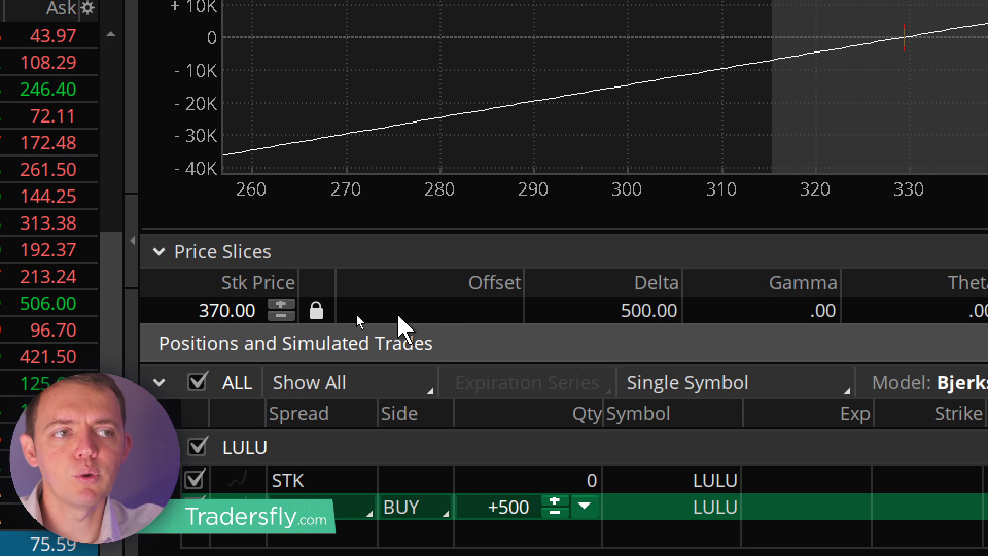
left_click(315, 312)
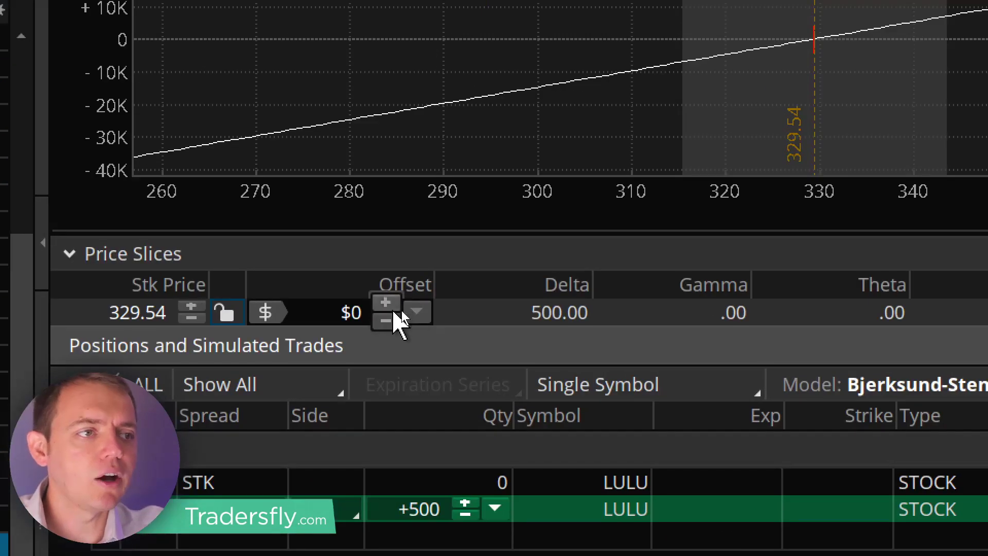
Raise the price slice's offset in small increments to +$0.15, and switch it to the preset +$1
left_click(385, 303)
left_click(386, 303)
left_click(385, 304)
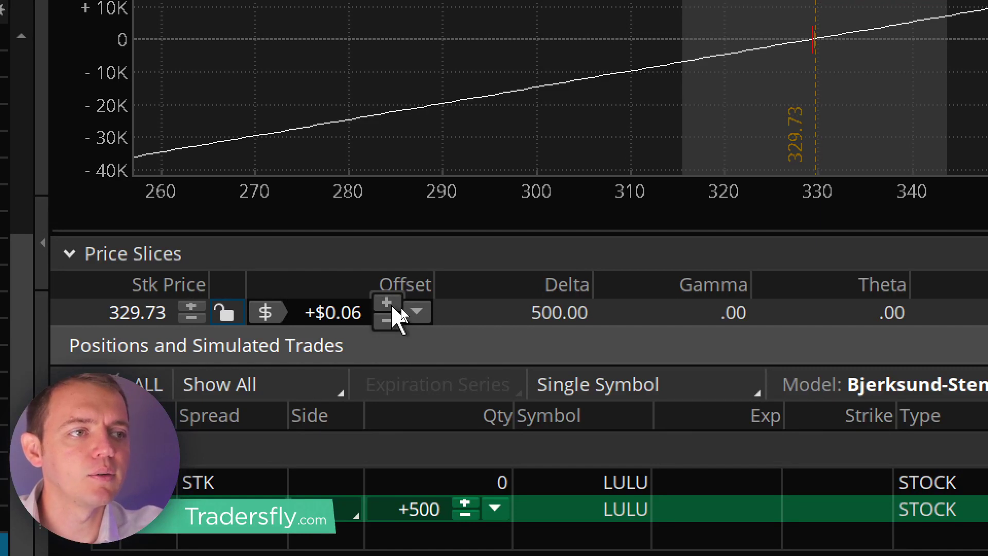
left_click(386, 304)
left_click(395, 307)
left_click(395, 307)
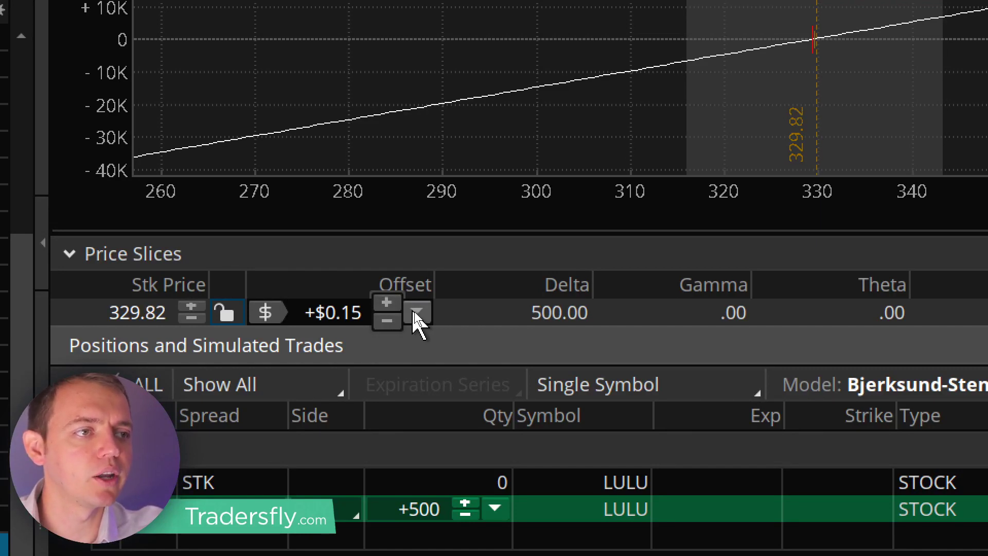
left_click(417, 315)
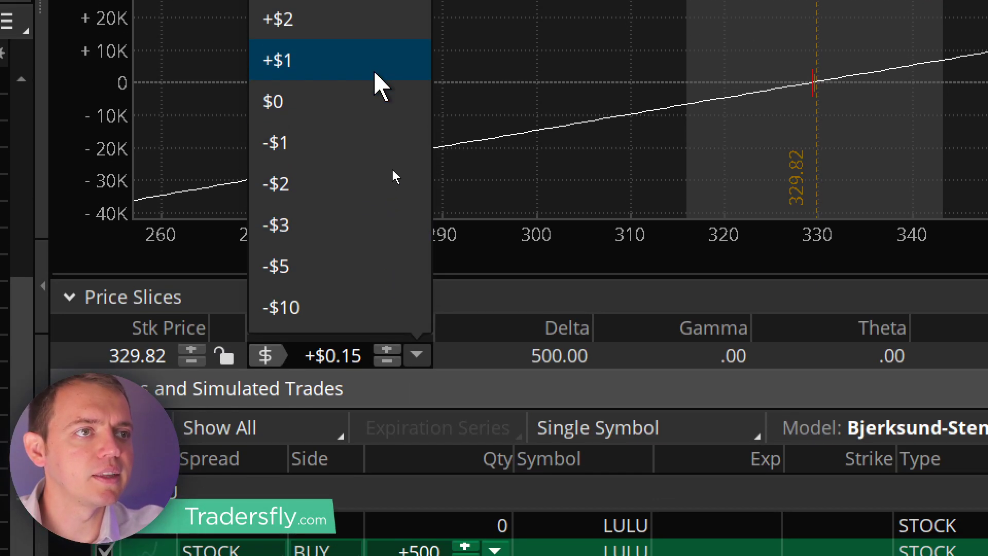
left_click(372, 26)
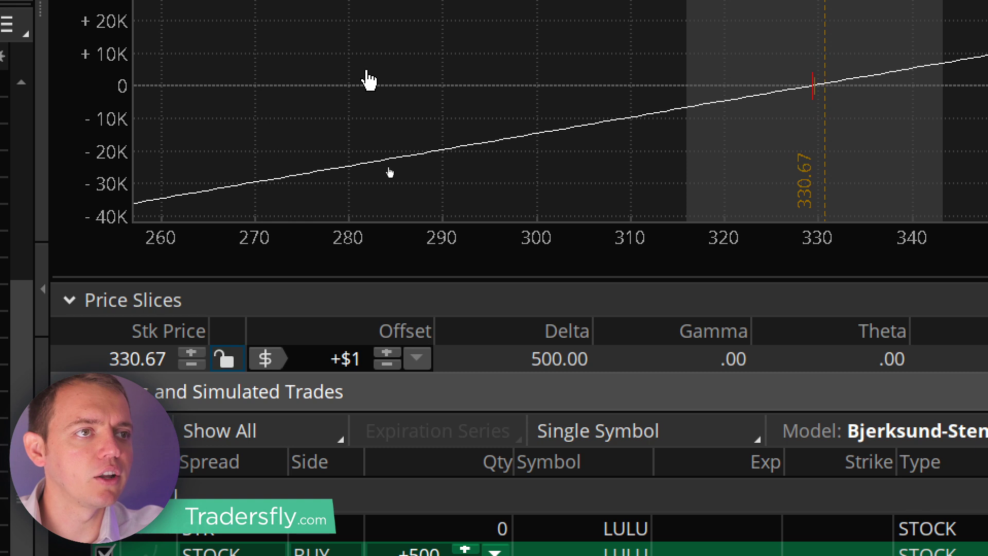
Set the price slice's offset to -$5, and reset it to $0
left_click(416, 359)
left_click(360, 269)
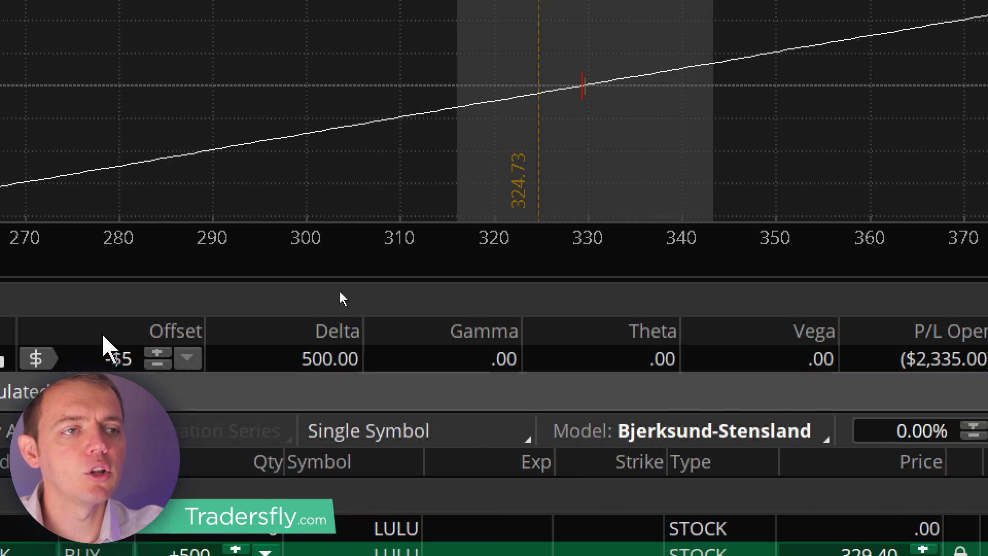
left_click(143, 358)
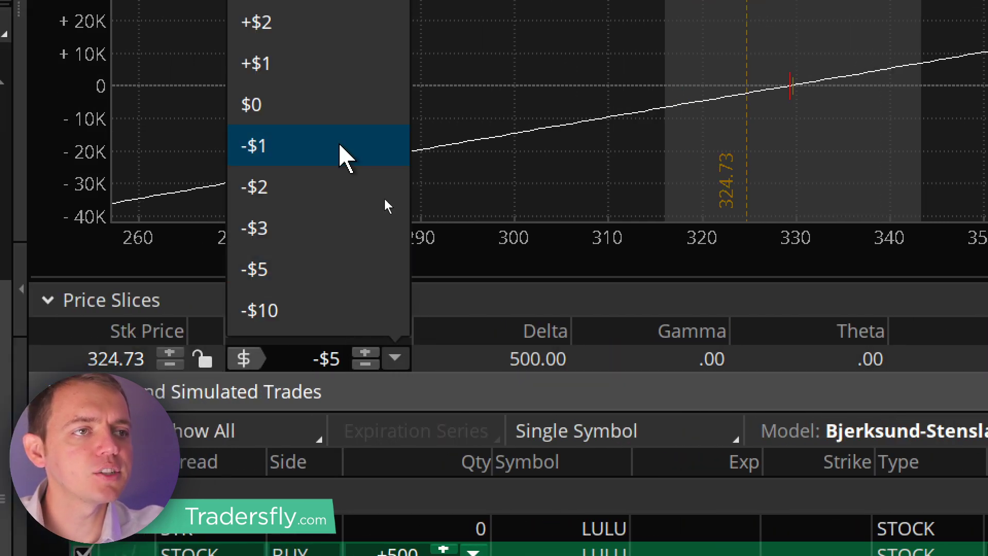
left_click(339, 105)
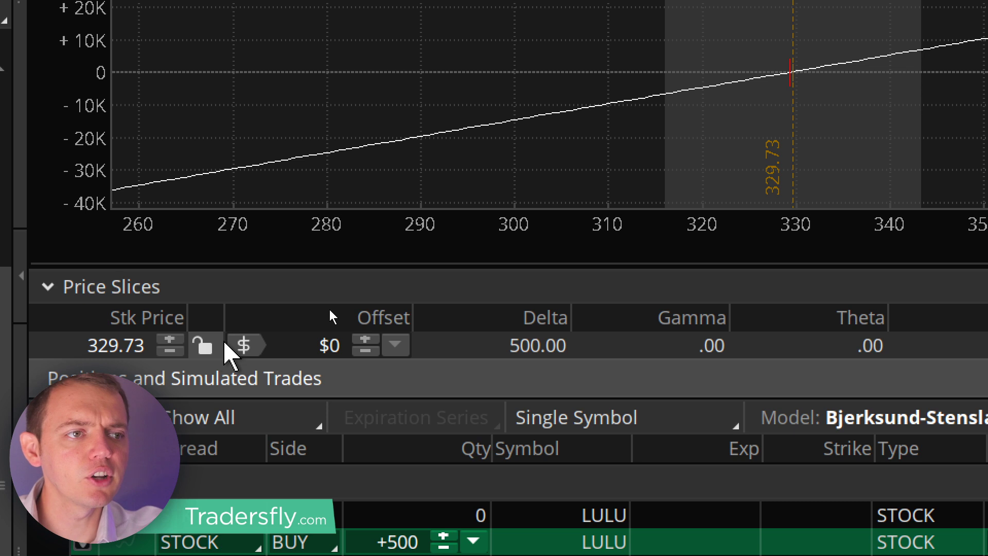
Switch the slice's offset unit from dollars to percent and set the offset to +5%
left_click(245, 359)
left_click(396, 344)
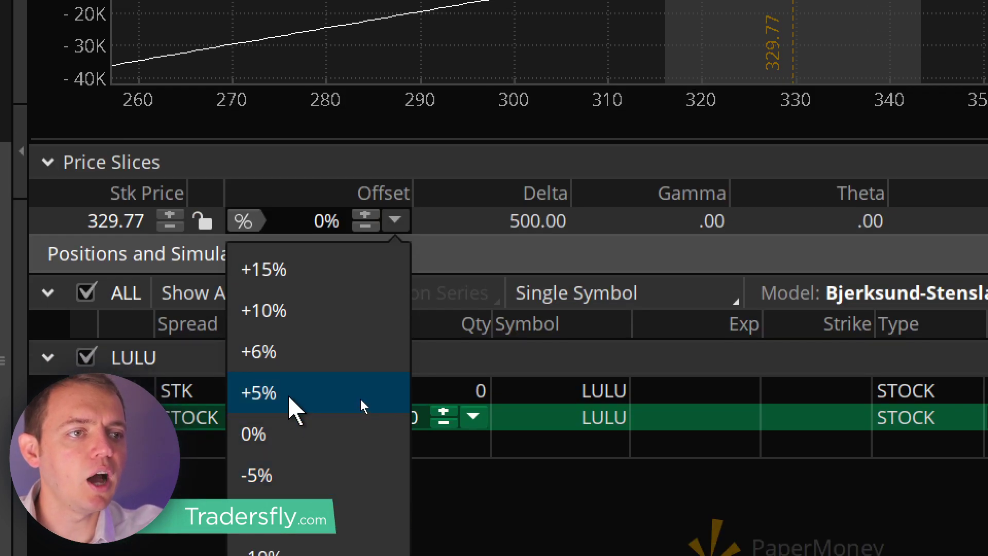
left_click(288, 492)
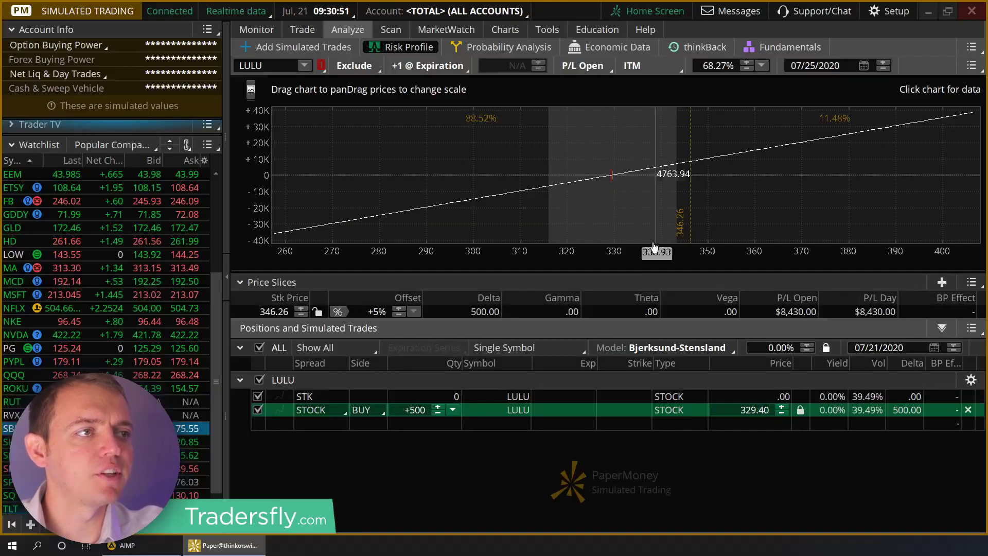
Try percentage offsets of +6%, +10% and -10% on the price slice
left_click(412, 311)
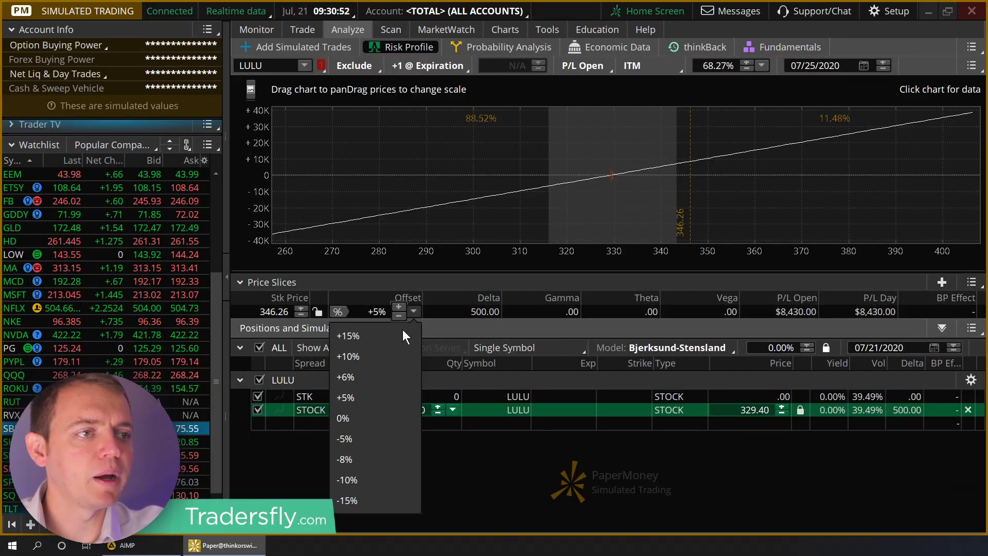
left_click(378, 378)
left_click(414, 311)
left_click(363, 351)
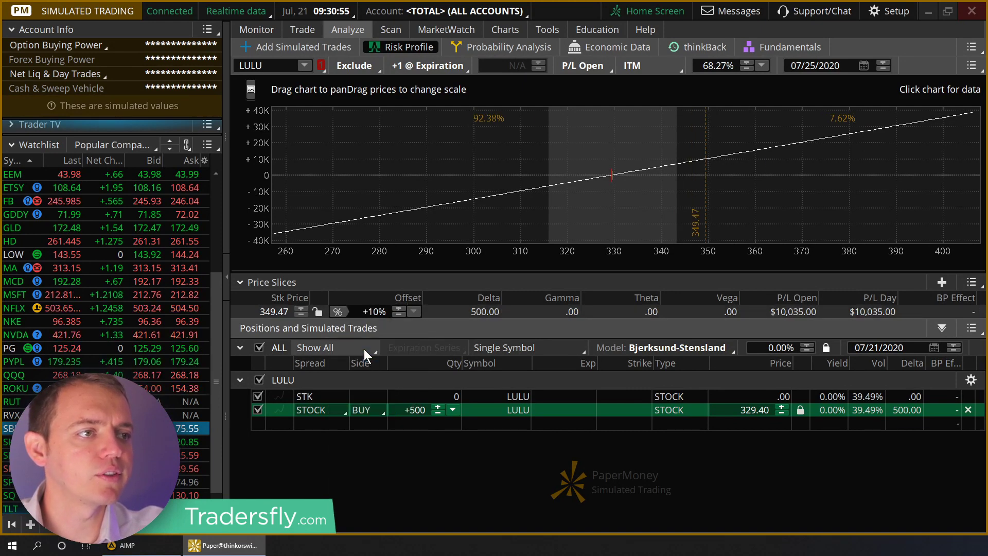
left_click(414, 312)
left_click(359, 472)
Switch the offset unit to standard deviation (σ) and try offsets of +1σ and -1σ
left_click(345, 313)
left_click(414, 311)
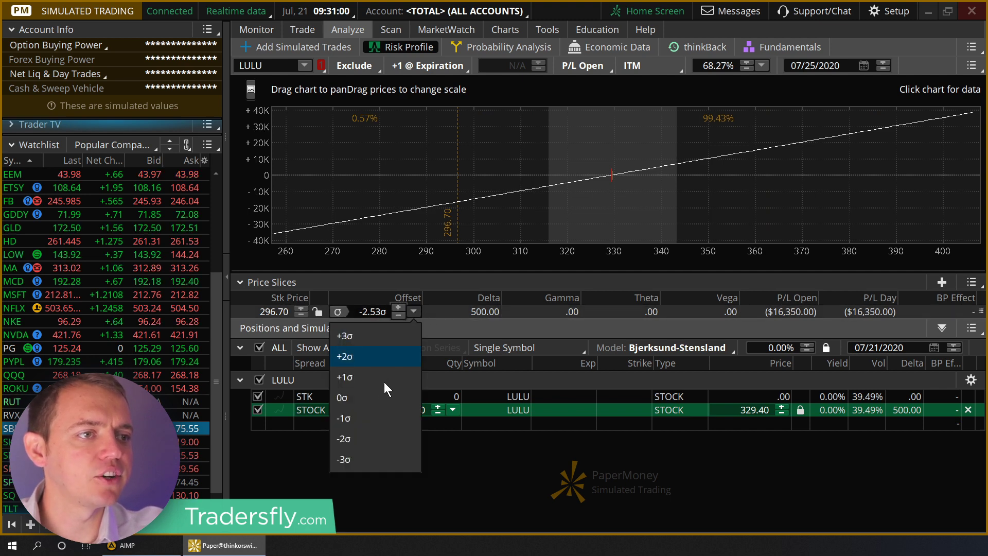
left_click(366, 375)
left_click(414, 312)
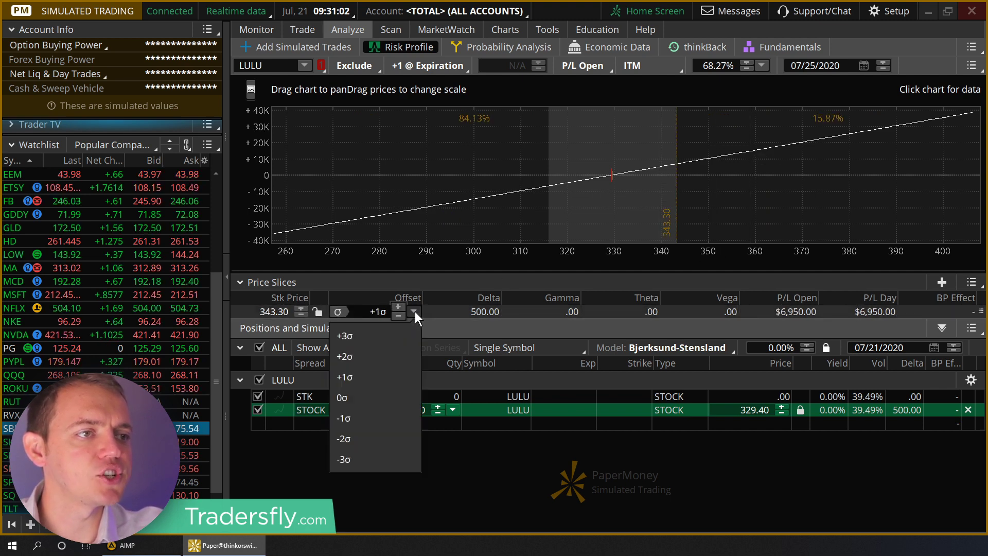
left_click(351, 420)
Cycle the offset unit through EPR back to dollars and set the slice's offset to $0
left_click(341, 311)
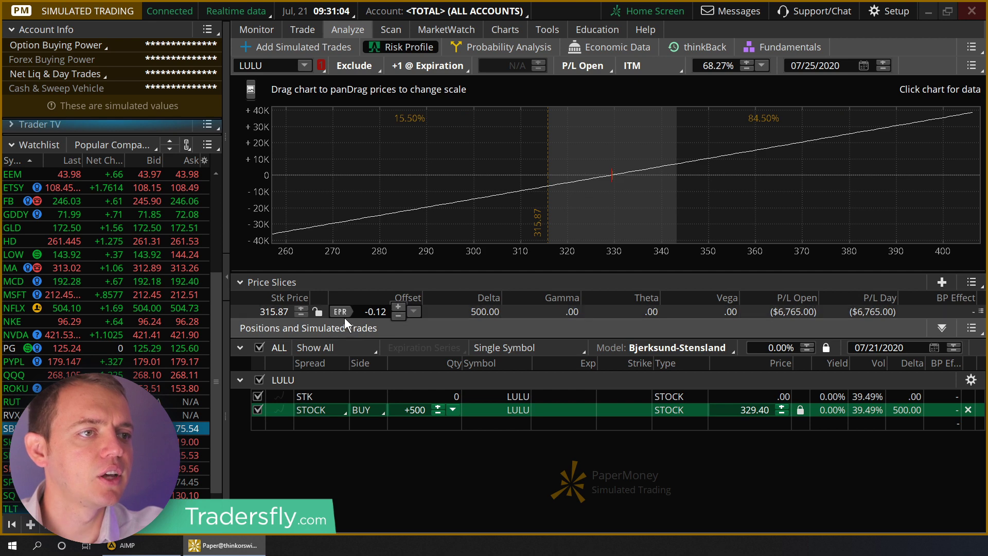
left_click(414, 312)
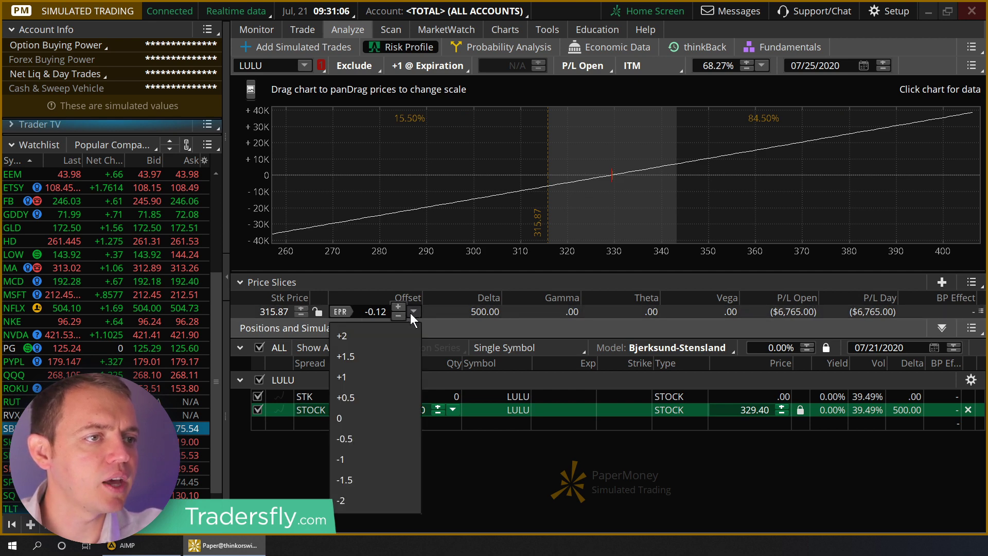
left_click(338, 311)
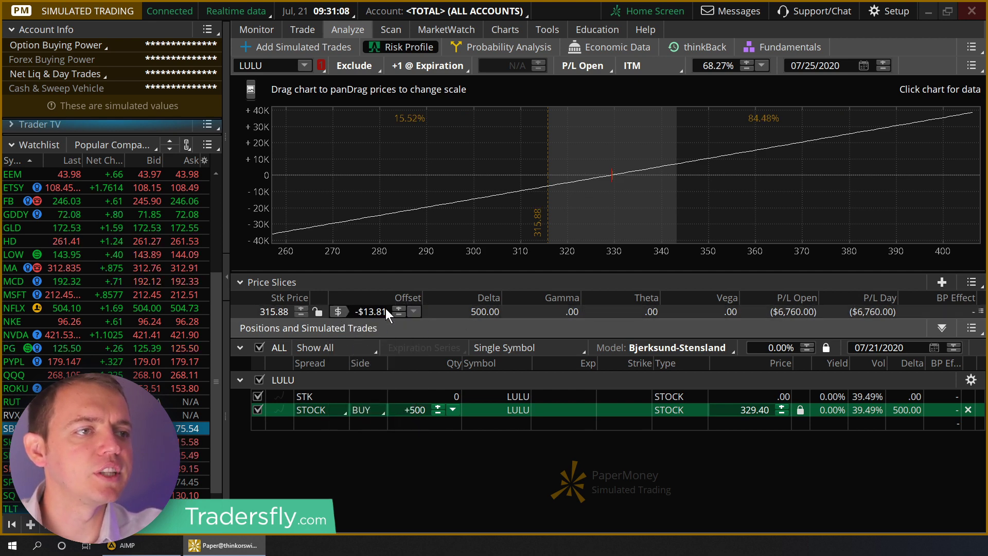
left_click(371, 312)
type("0")
key("Return")
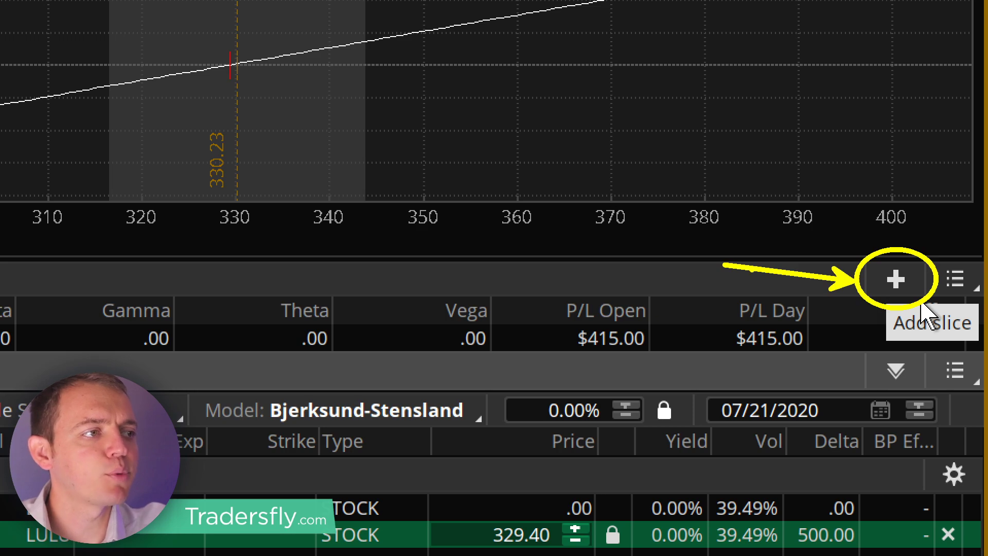
Add eight more price slices to the Price Slices list
left_click(896, 281)
left_click(896, 281)
left_click(896, 280)
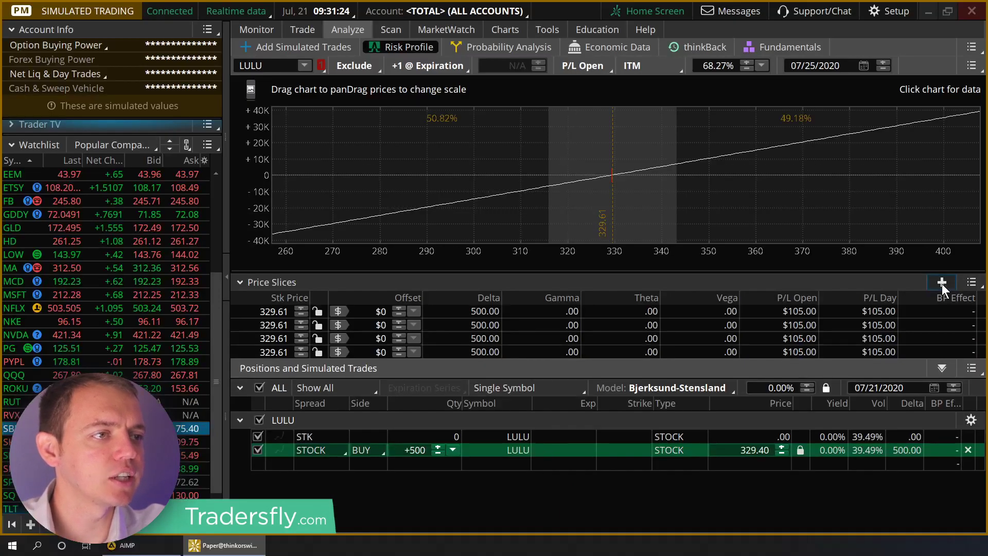
left_click(942, 283)
left_click(943, 284)
left_click(942, 283)
left_click(942, 283)
left_click(942, 283)
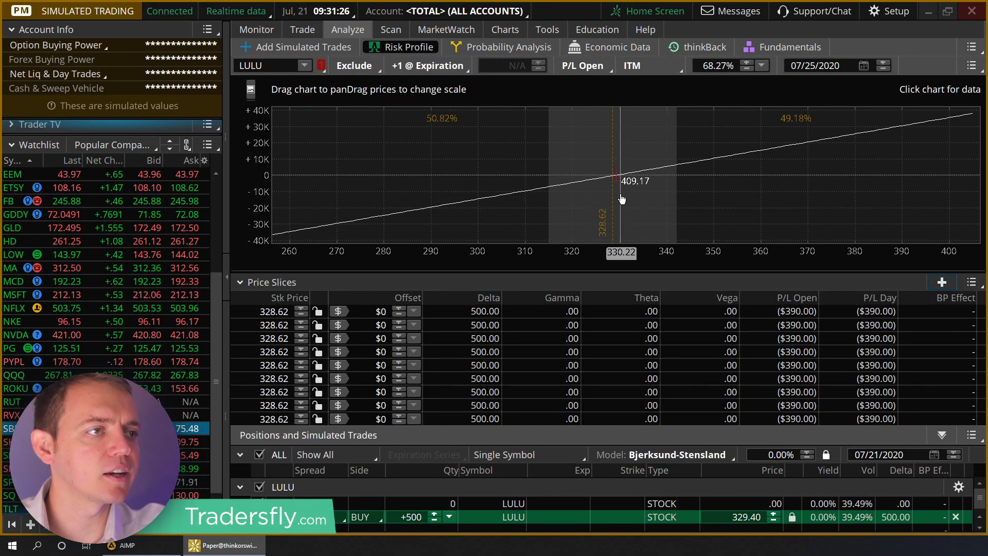
Spread the slice lines across the risk chart to about 293.41, 302.14, 317.00, 328.21, 342.78, 352.94, 366.90, 371.60 and 388.54
left_click_drag(614, 206, 728, 214)
left_click_drag(613, 214, 488, 219)
left_click_drag(620, 225, 680, 223)
left_click_drag(613, 221, 446, 221)
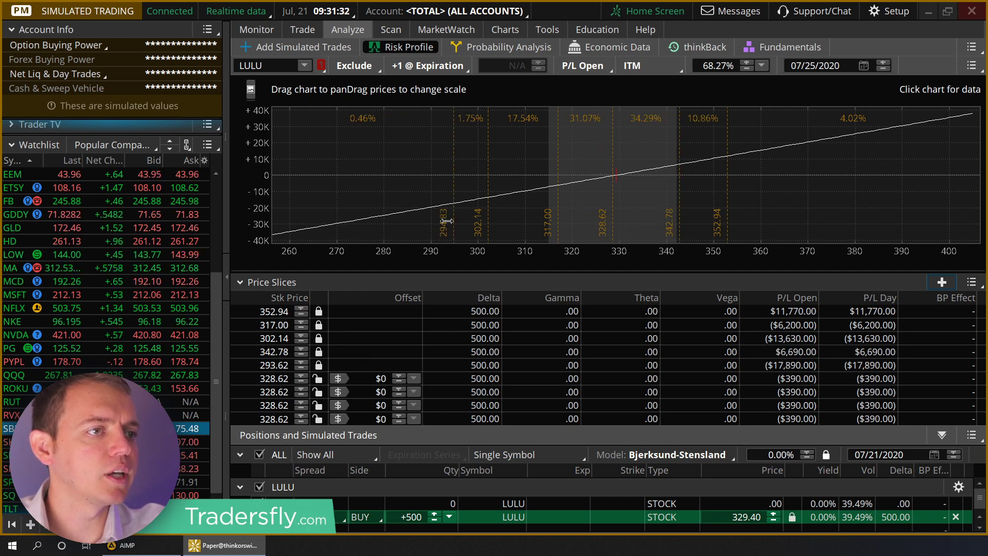
left_click_drag(614, 197, 792, 191)
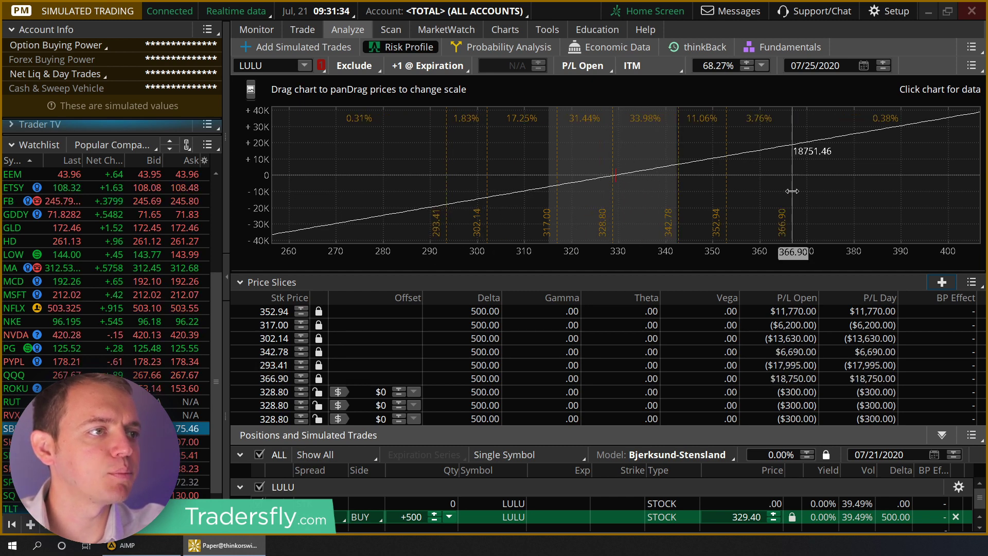
left_click_drag(613, 215, 815, 216)
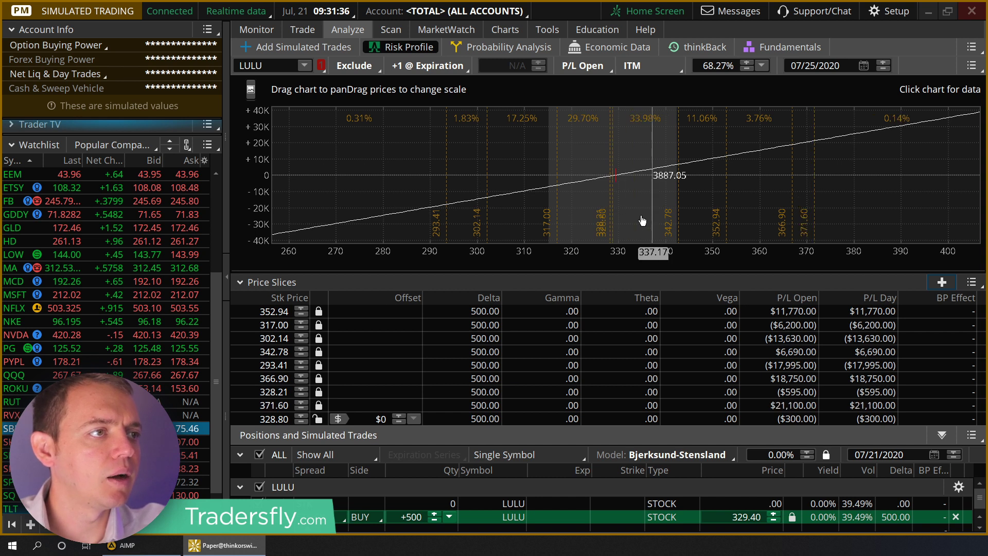
left_click_drag(614, 222, 894, 222)
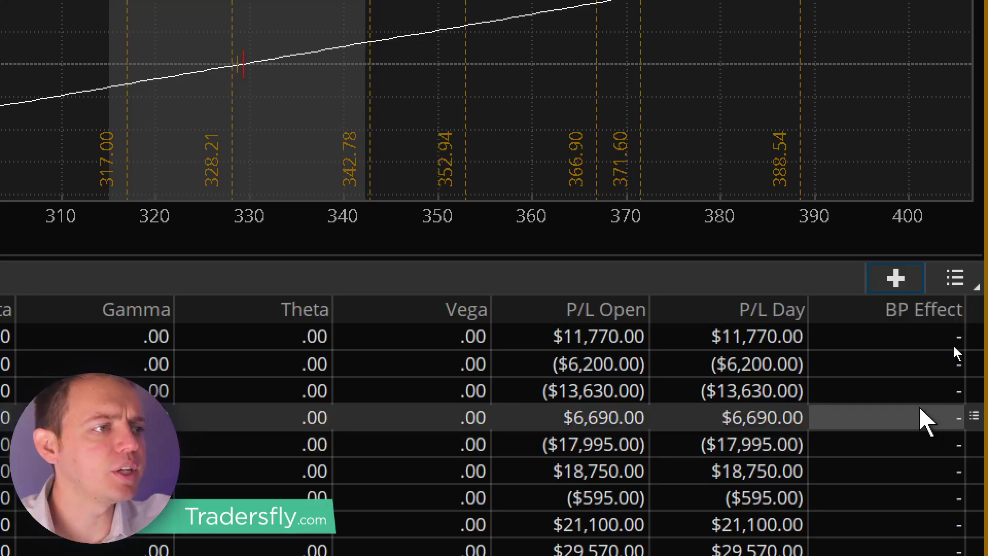
Reorder the price slices by price
left_click(964, 283)
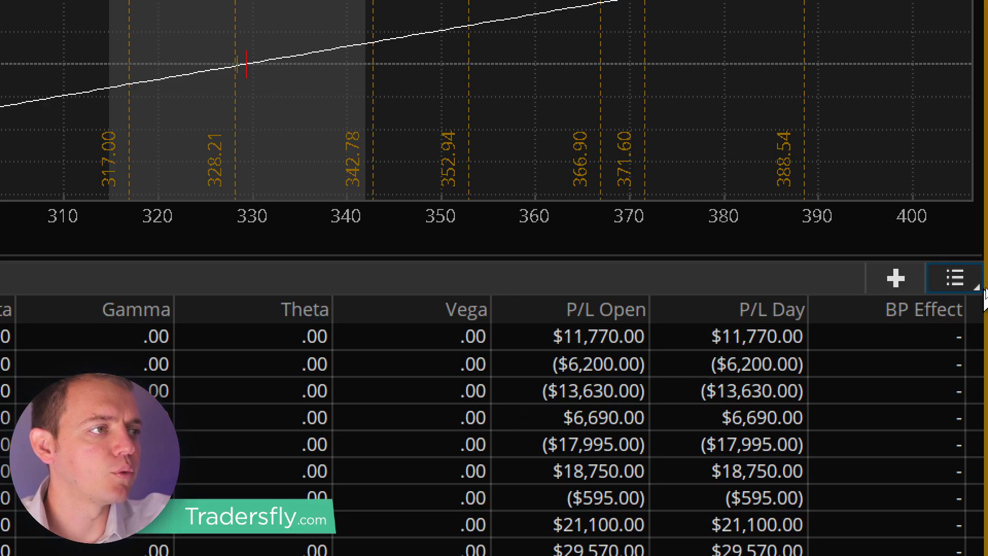
left_click(956, 278)
left_click(866, 415)
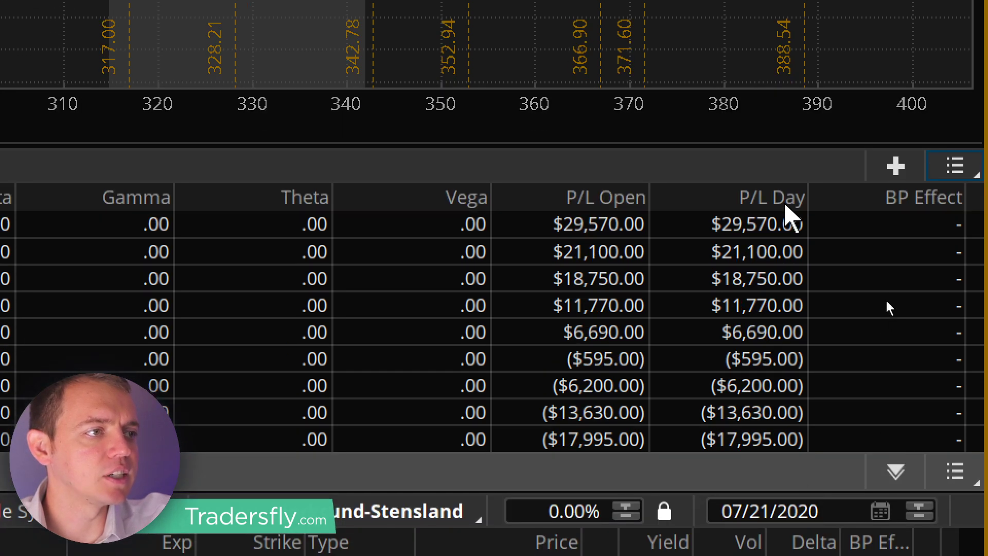
Replace the manual slices with the preset slice set -1σ base +1σ
left_click(958, 167)
mouse_move(896, 267)
mouse_move(896, 238)
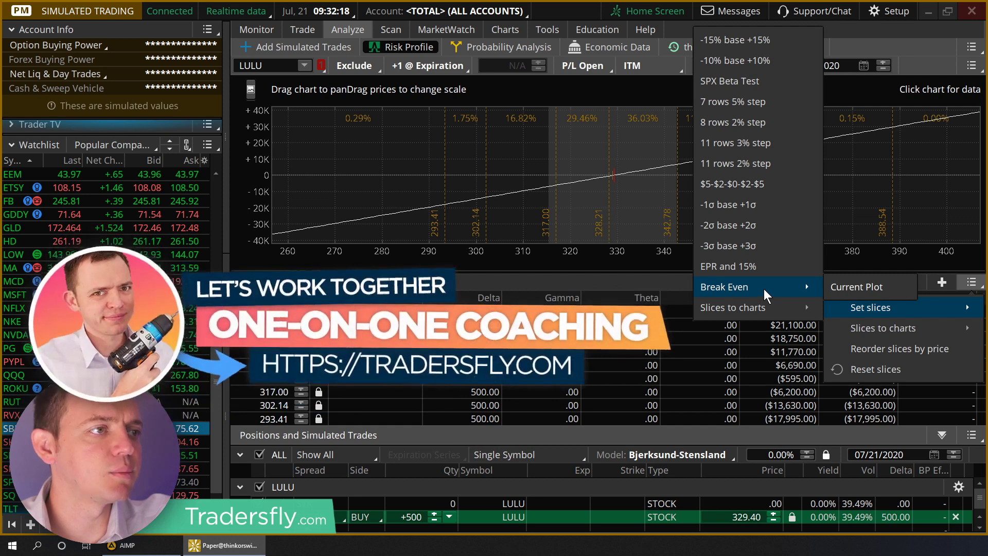
left_click(755, 205)
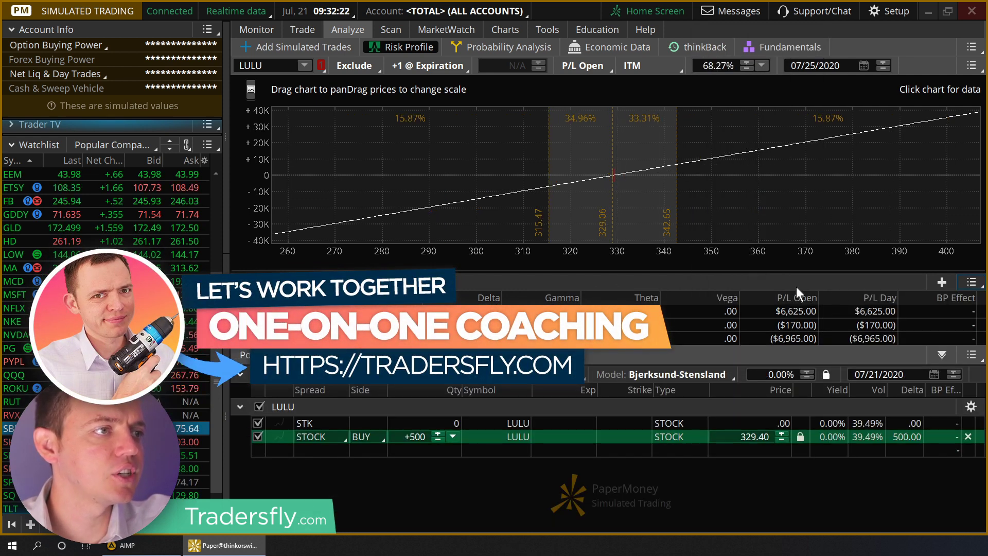
Set the price slices to the preset of 11 rows with a 3% step
left_click(972, 283)
mouse_move(894, 311)
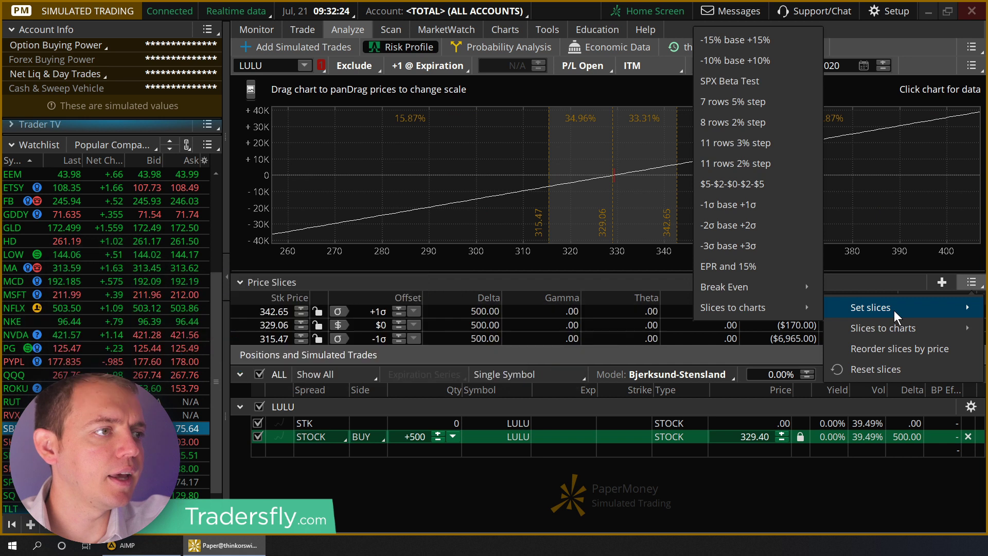
left_click(744, 144)
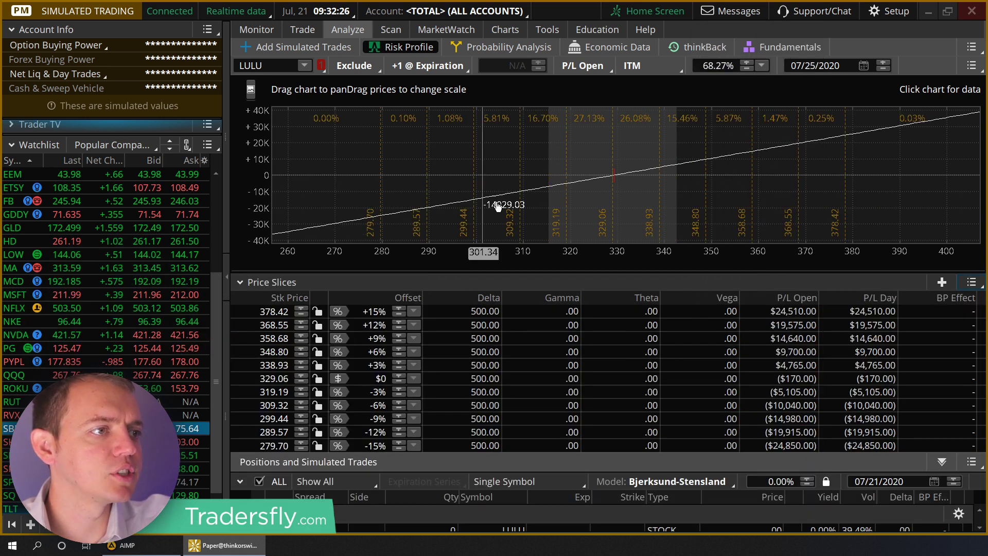
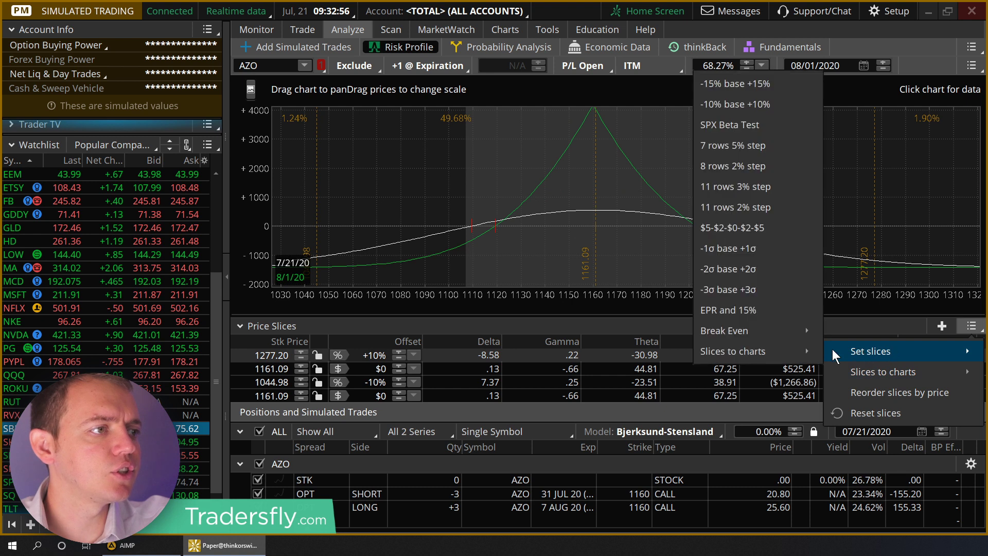
Set the AZO price slices to the break-even prices for 8/1/20 and add a slice at the current stock price
mouse_move(758, 334)
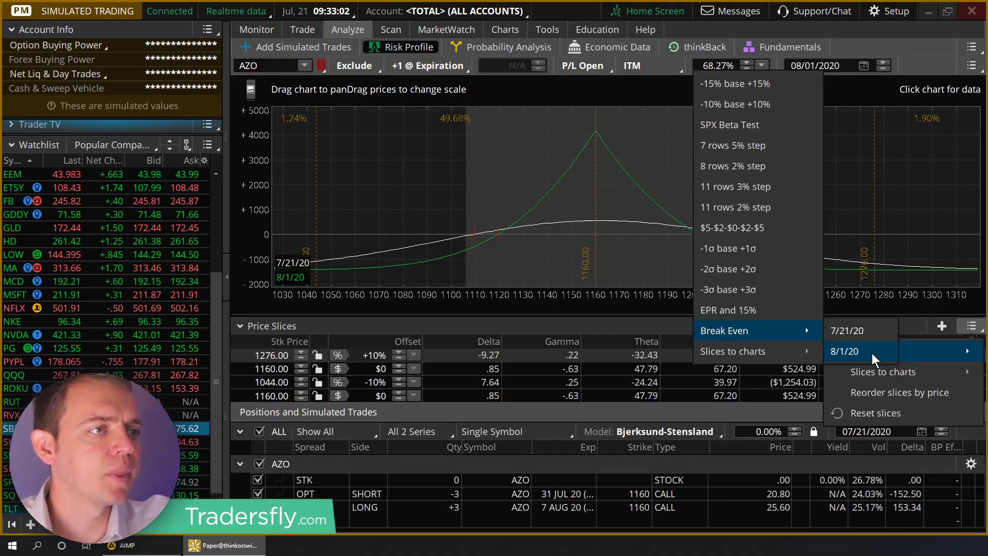
left_click(869, 360)
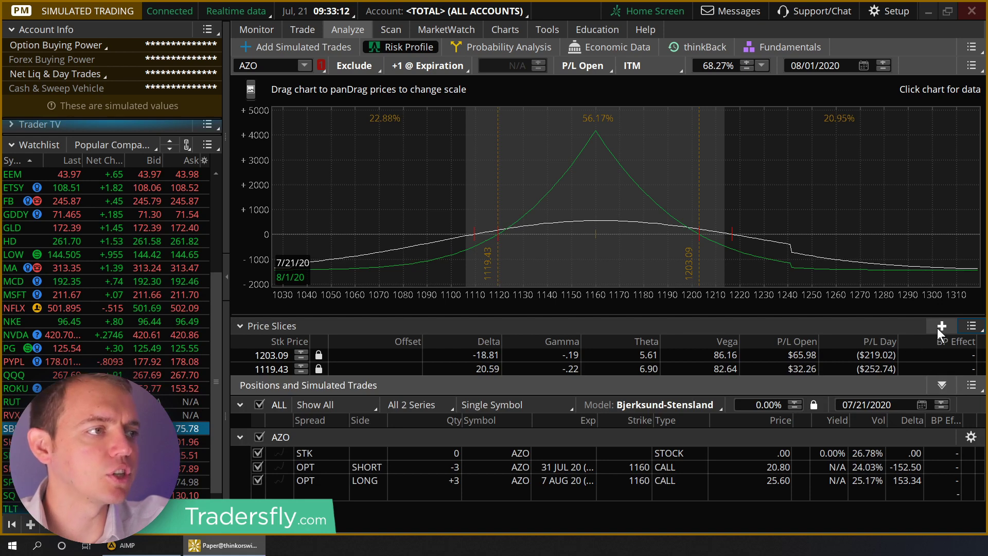
left_click(940, 328)
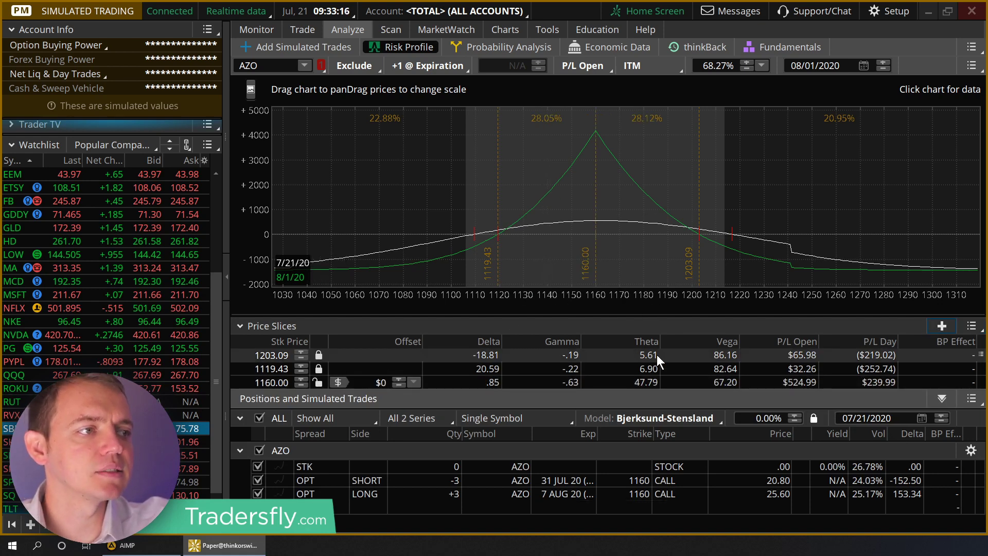
Reorder the price slices by price and stretch the risk chart's price axis to span about 1030 to 1270
left_click(973, 328)
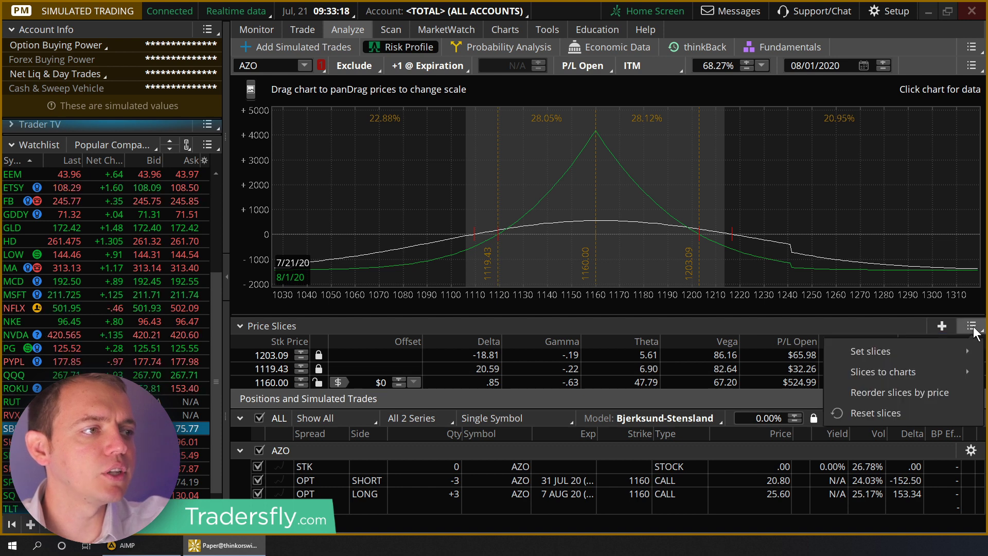
left_click(907, 393)
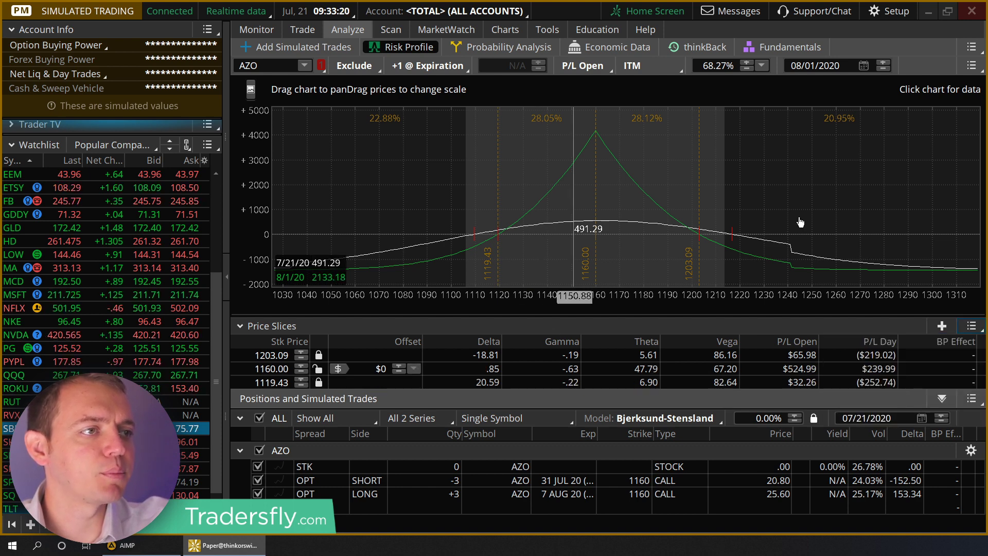
left_click_drag(748, 303, 822, 303)
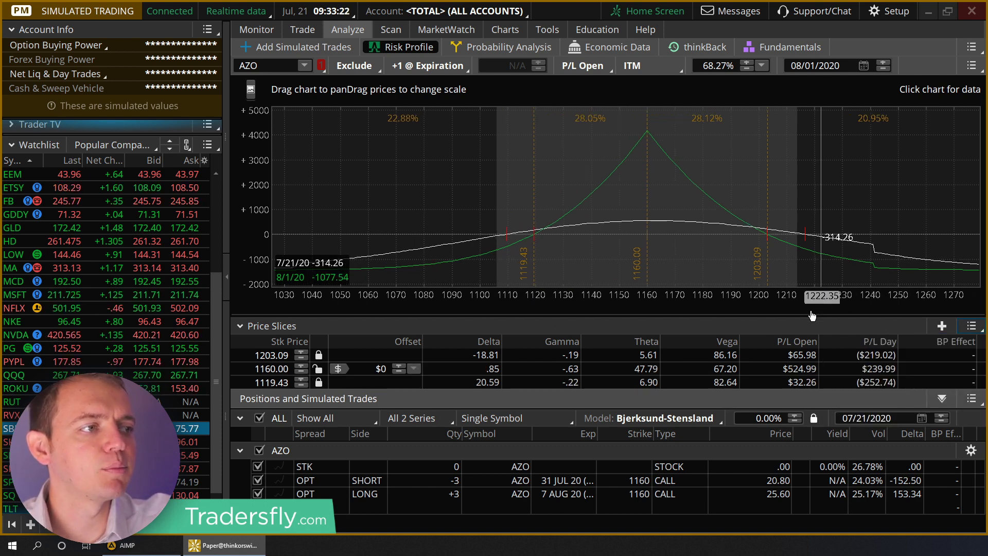
Collapse the Price Slices section, shorten the risk chart area slightly, and expand the section again
left_click(238, 326)
left_click(238, 326)
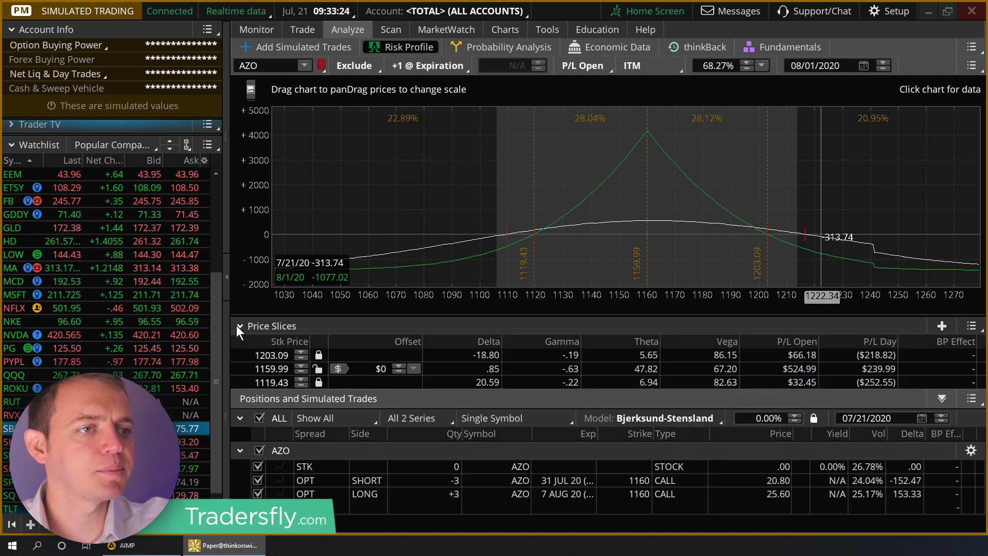
left_click(238, 326)
mouse_move(477, 315)
left_mouse_down()
mouse_move(477, 276)
mouse_move(477, 339)
mouse_move(476, 309)
left_mouse_up()
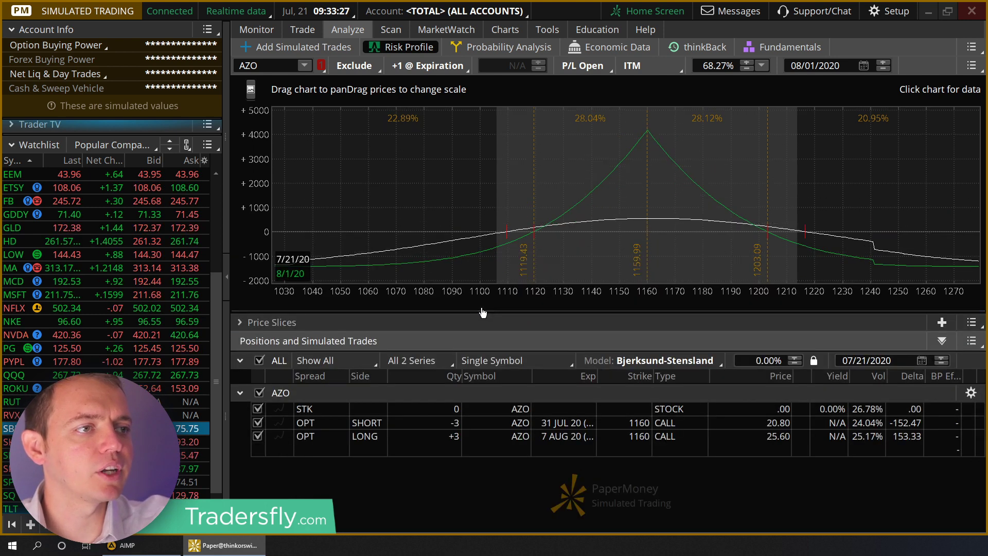
left_click(241, 323)
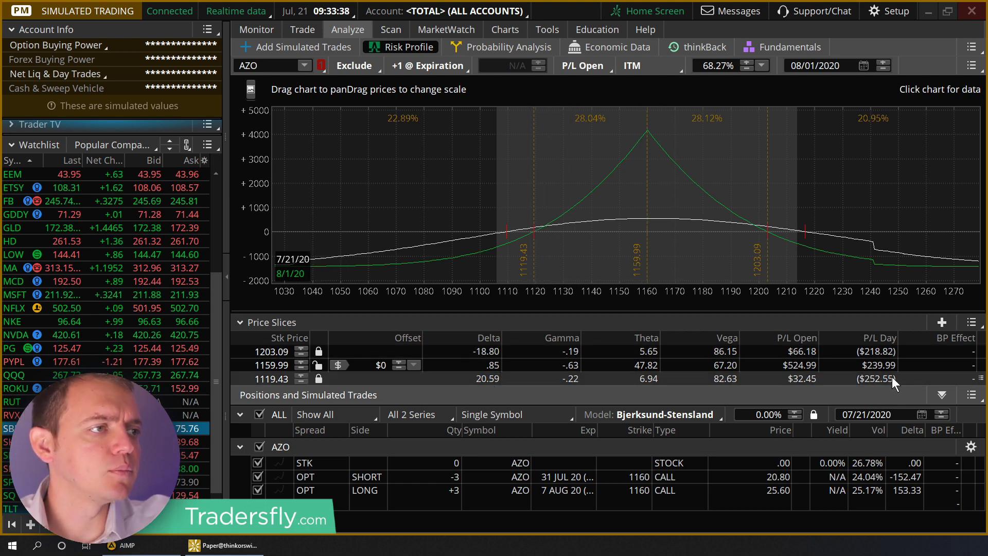
Replace the price slices with the break-even set for 7/21/20
left_click(971, 324)
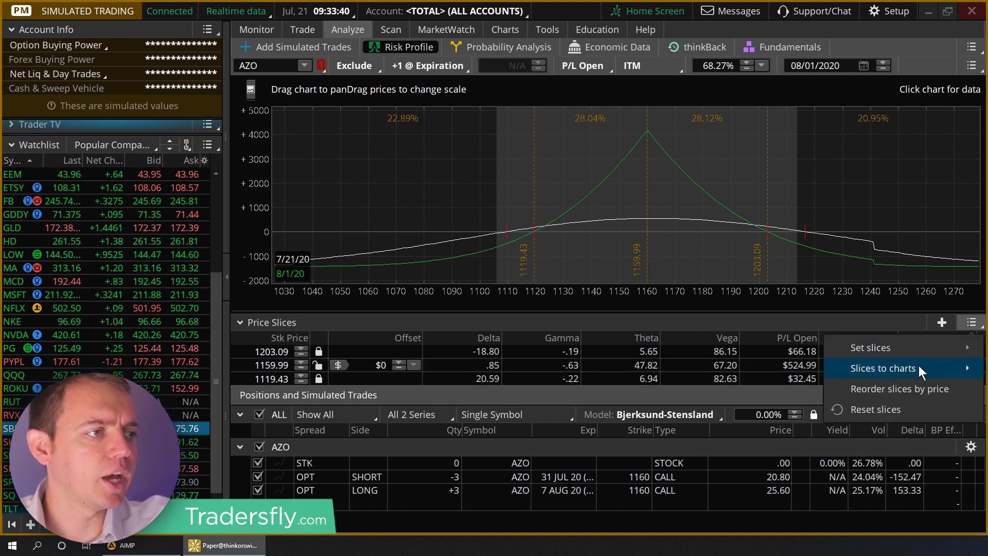
mouse_move(876, 347)
mouse_move(777, 340)
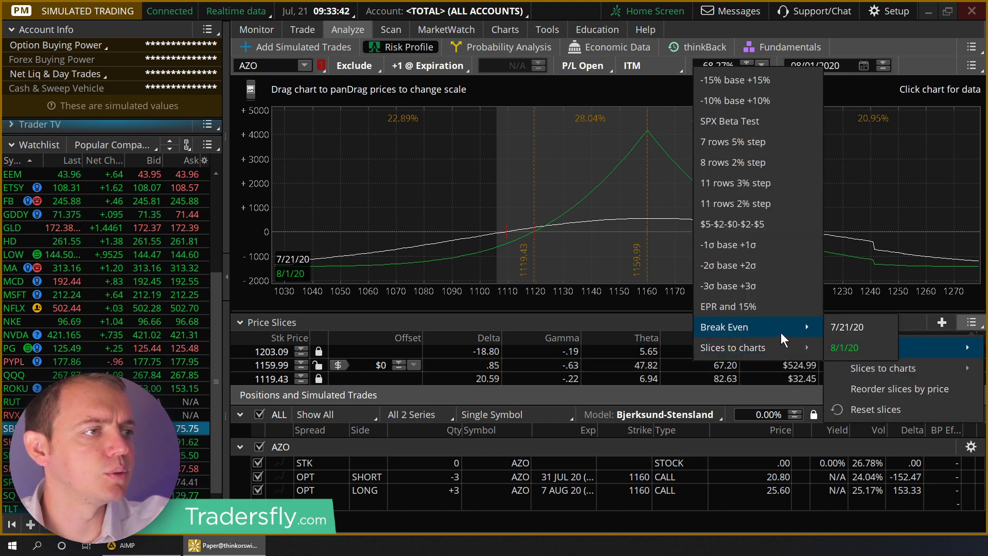
left_click(854, 327)
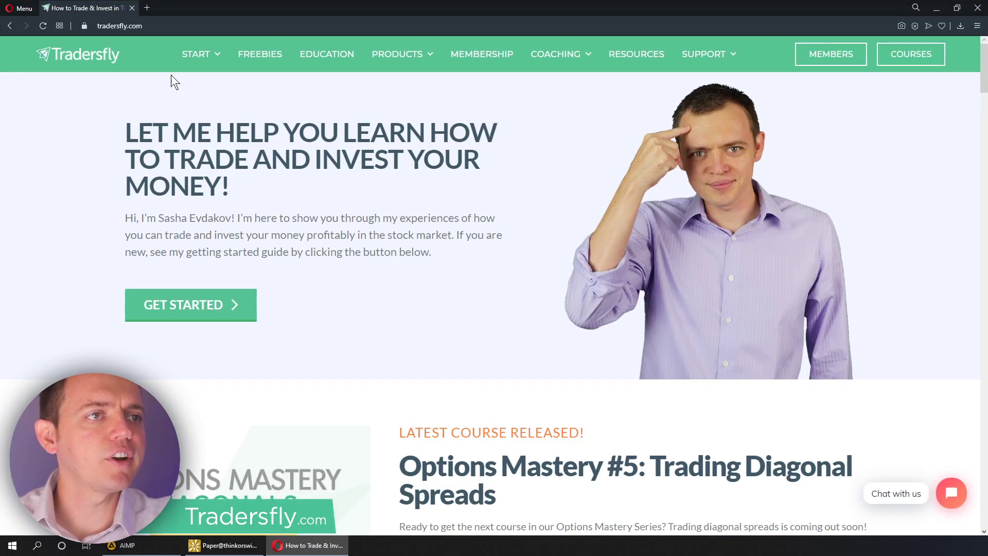
Open the Freebies page of the Tradersfly website and look through its list of free downloads
mouse_move(218, 60)
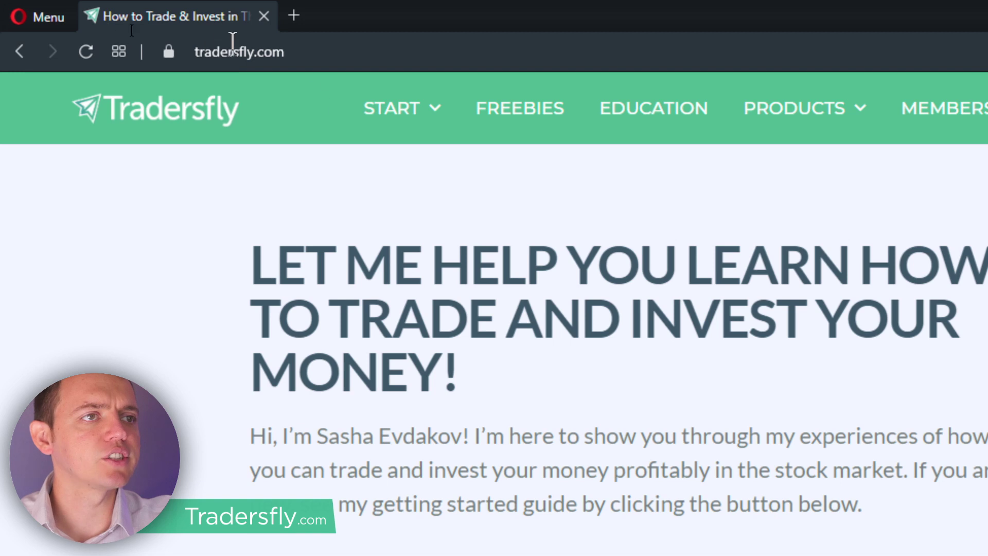
mouse_move(434, 121)
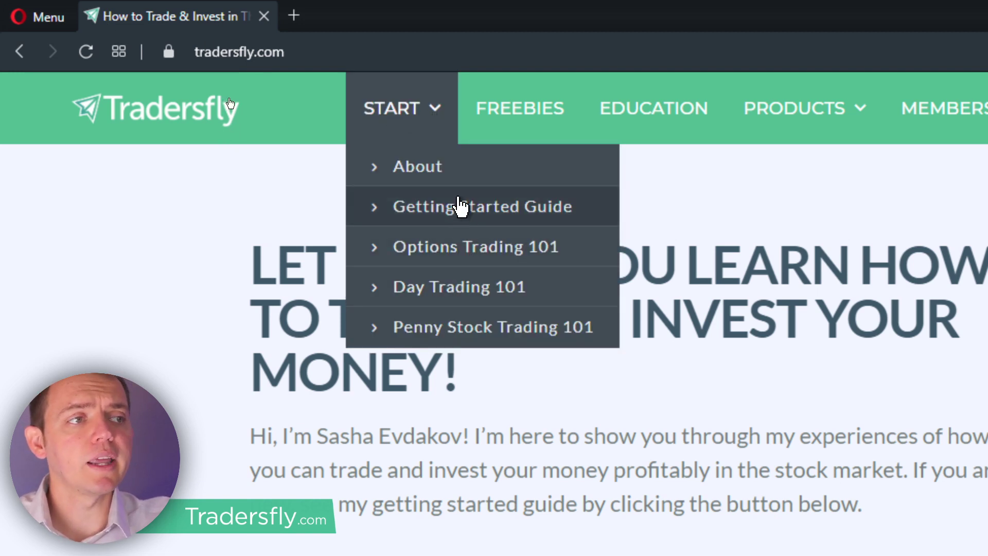
left_click(547, 113)
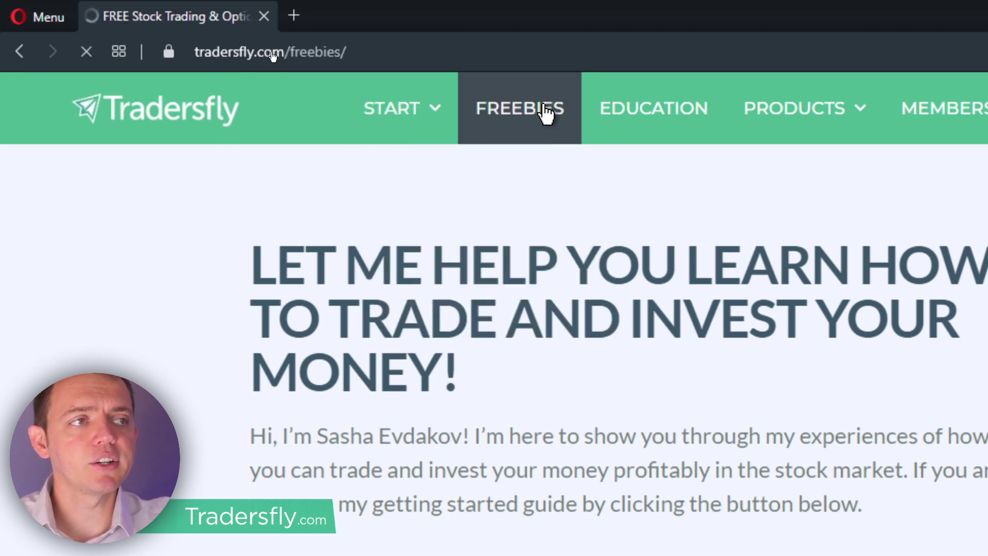
scroll(617, 360, "down", 3)
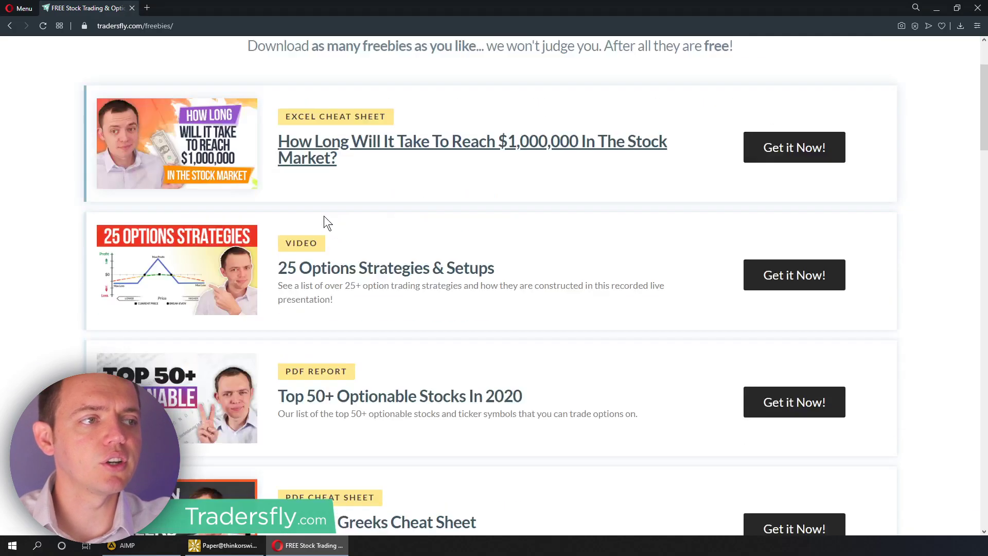
scroll(330, 242, "down", 5)
scroll(334, 248, "up", 10)
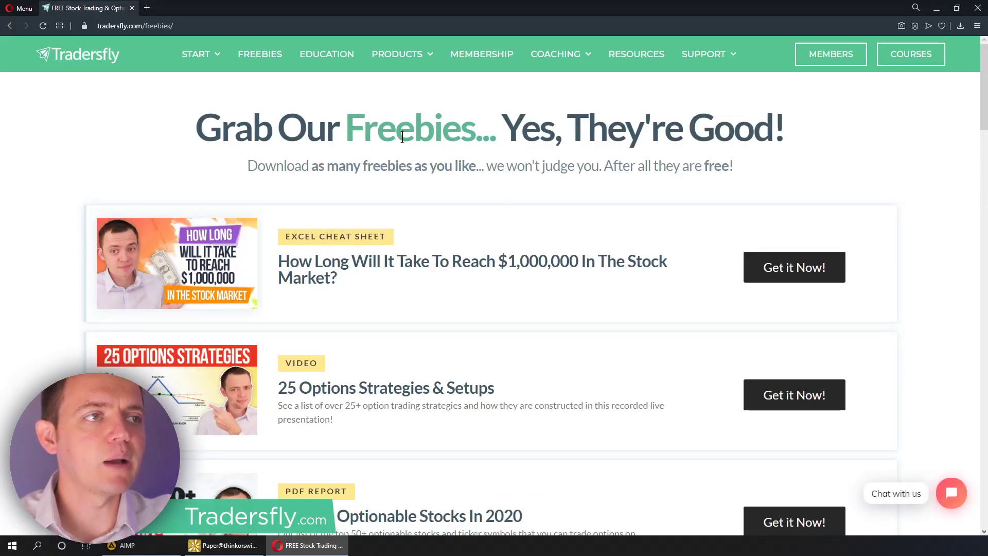
mouse_move(581, 67)
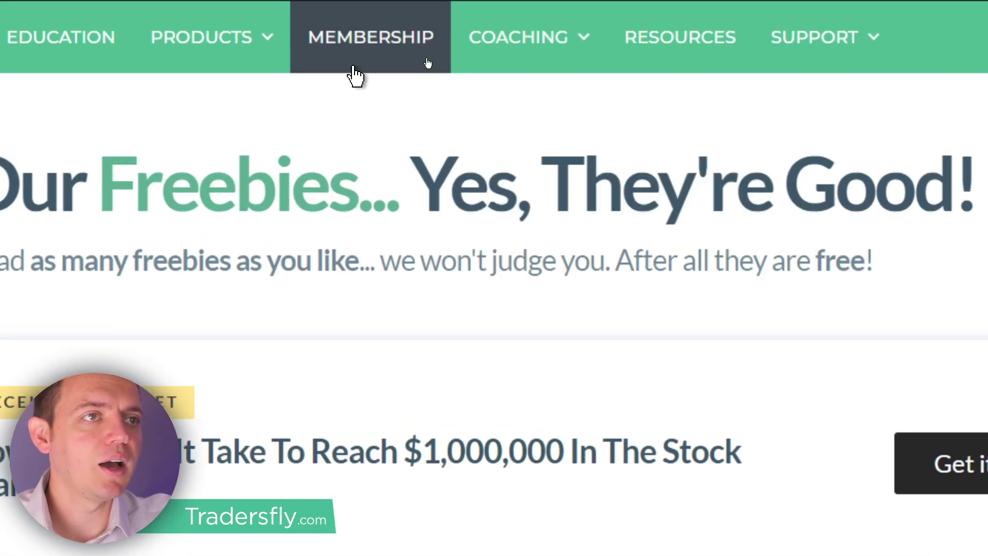
mouse_move(191, 20)
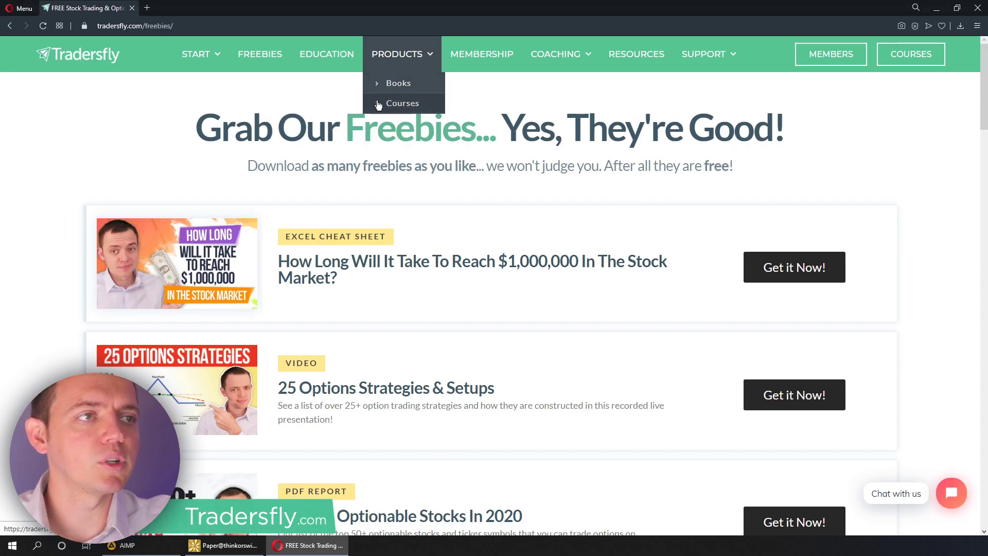